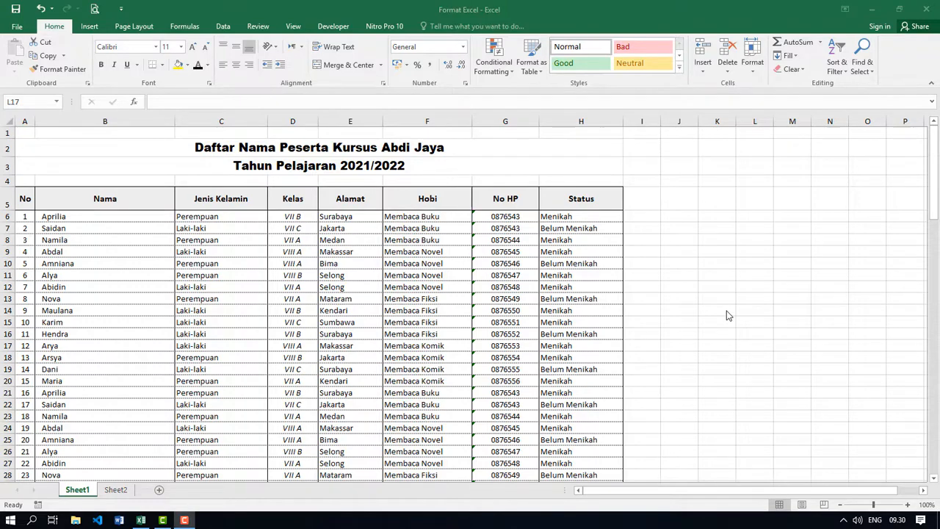
- Review the participant list on Sheet1 and open its print settings with the preview
scroll(728, 315, "down", 4)
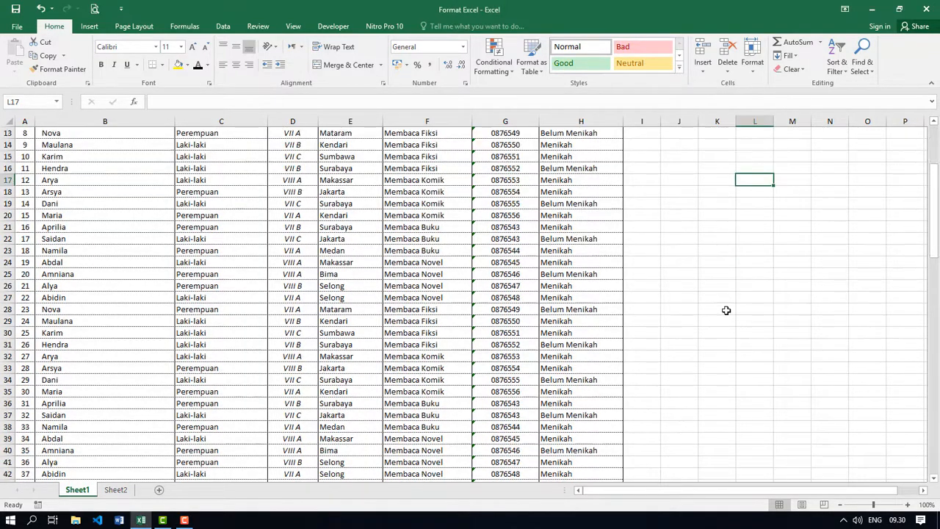
scroll(725, 310, "down", 12)
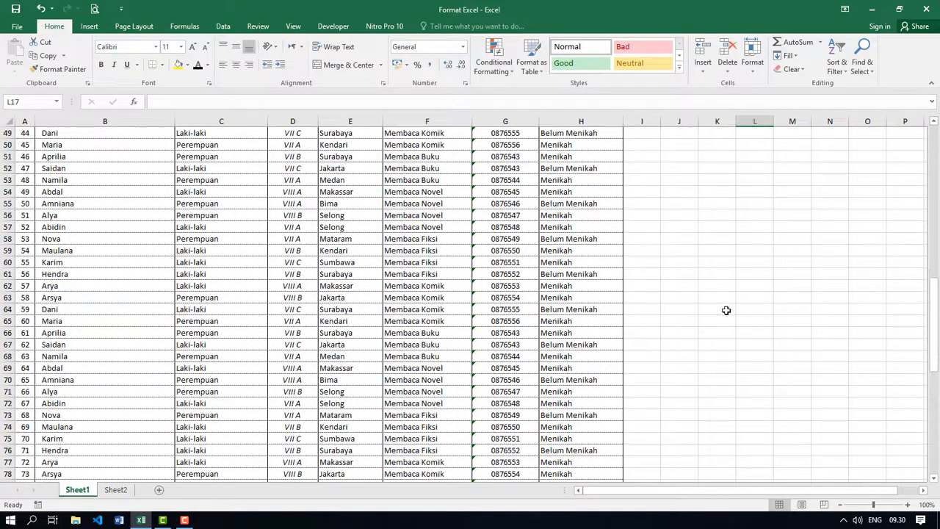
scroll(726, 310, "down", 14)
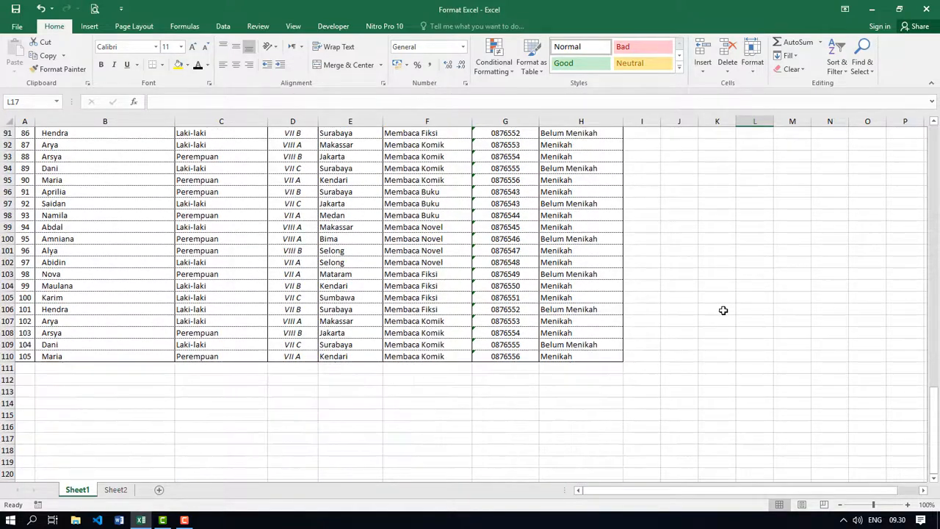
scroll(724, 310, "up", 20)
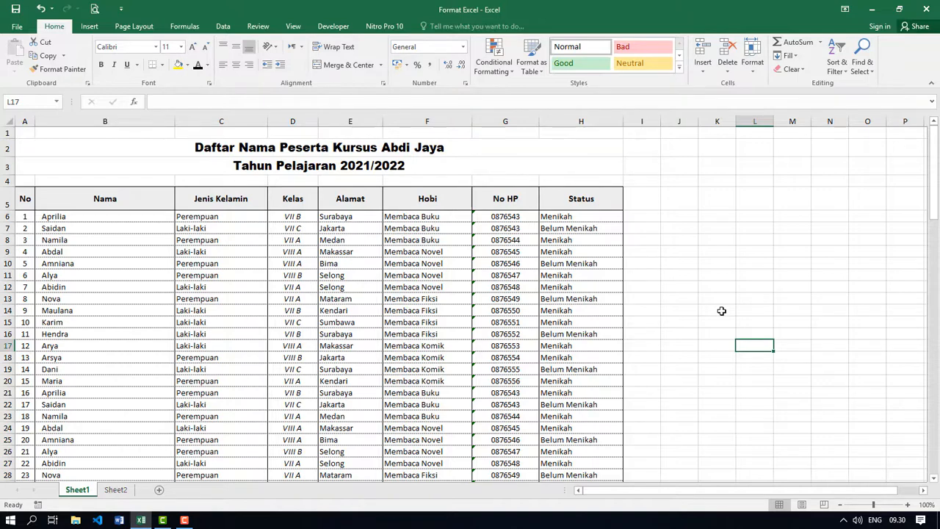
left_click(699, 245)
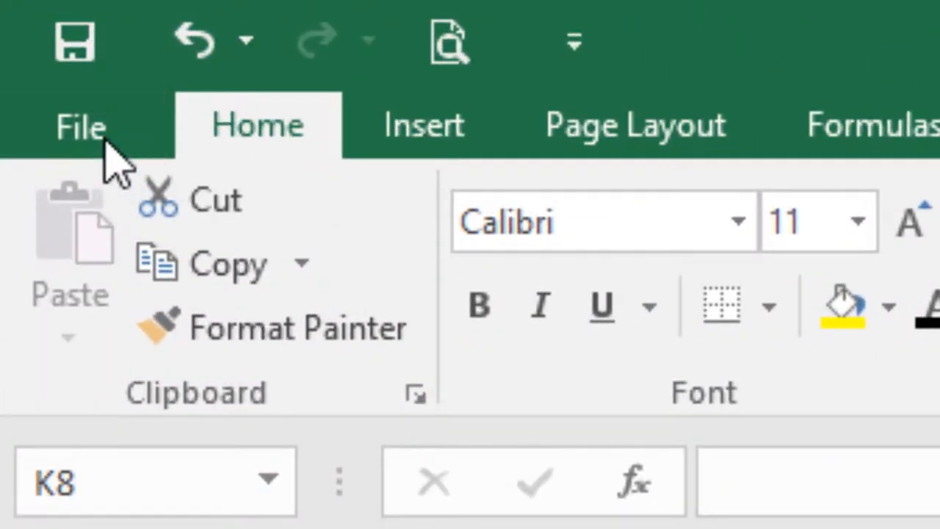
left_click(33, 48)
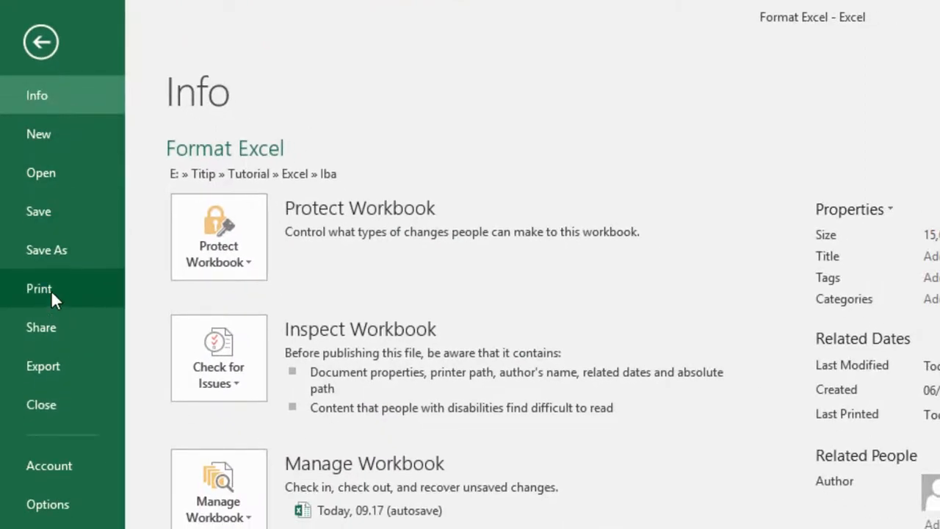
left_click(41, 41)
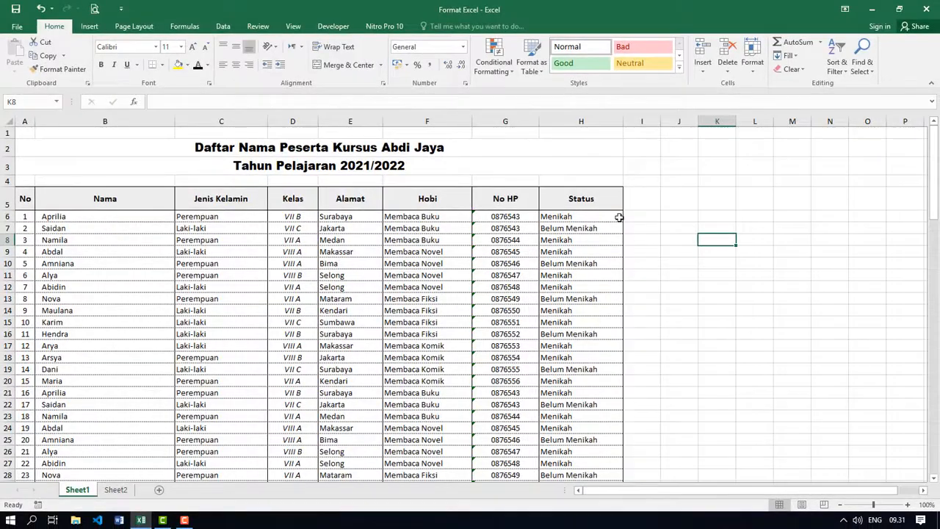
left_click(687, 252)
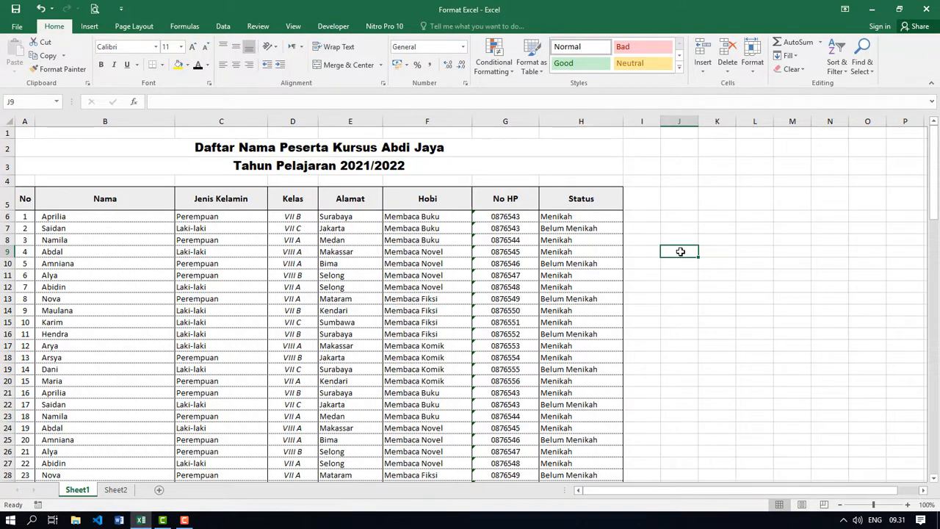
key("ctrl+p")
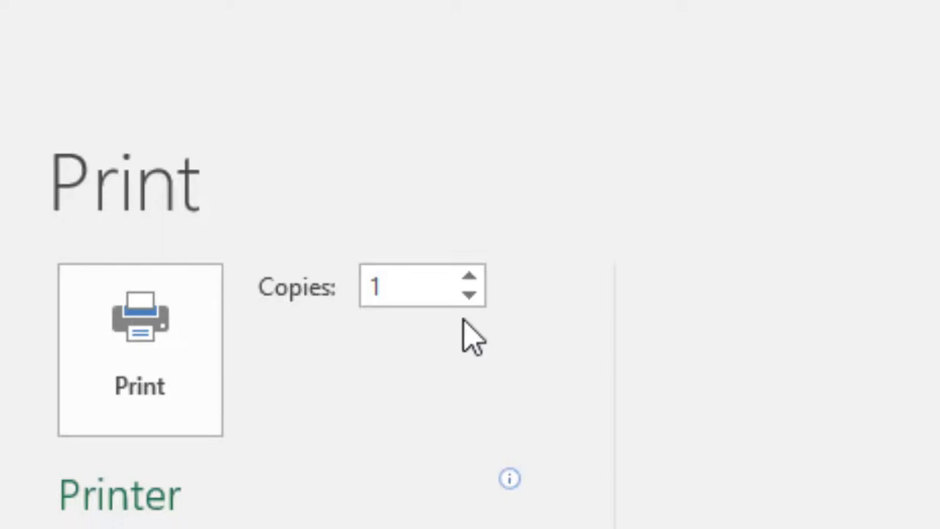
- Try setting the number of copies to 3 and to 6, and restore it to 1
double_click(434, 300)
left_click(439, 291)
double_click(410, 290)
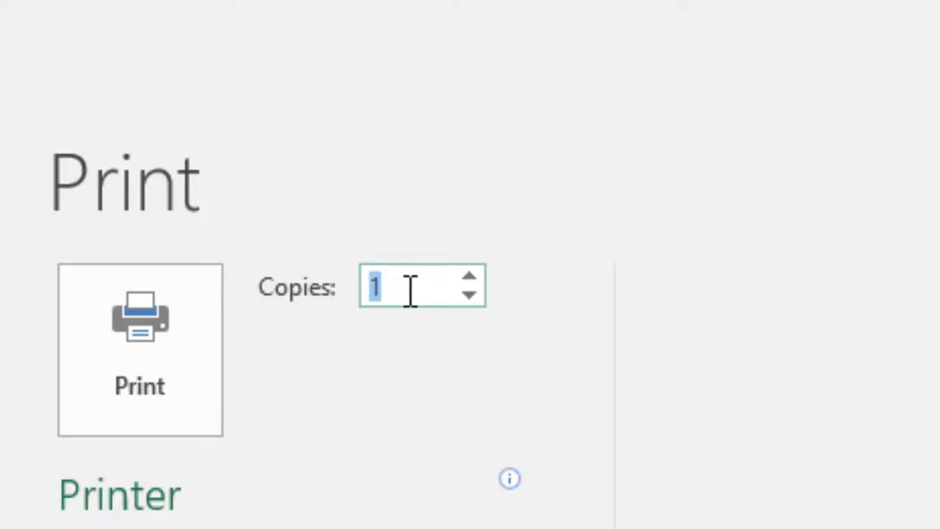
left_click(410, 290)
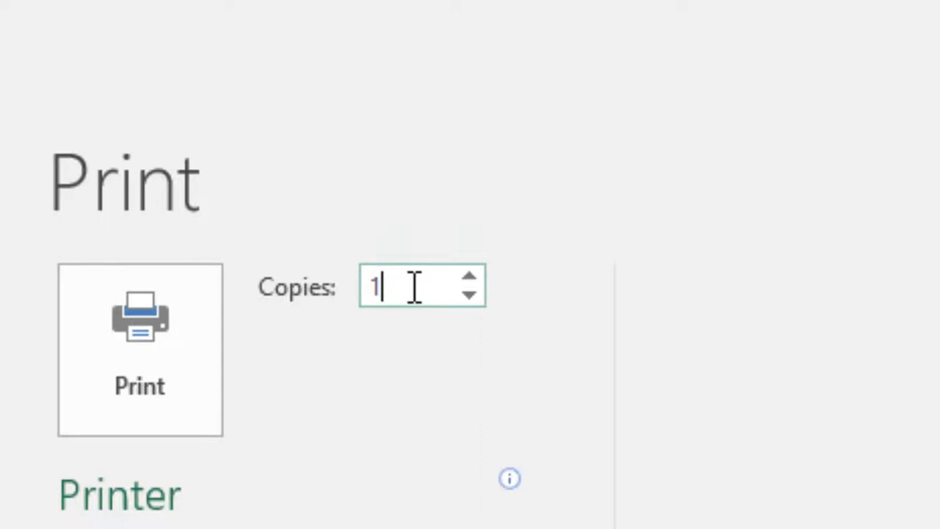
double_click(415, 288)
type("3")
double_click(426, 292)
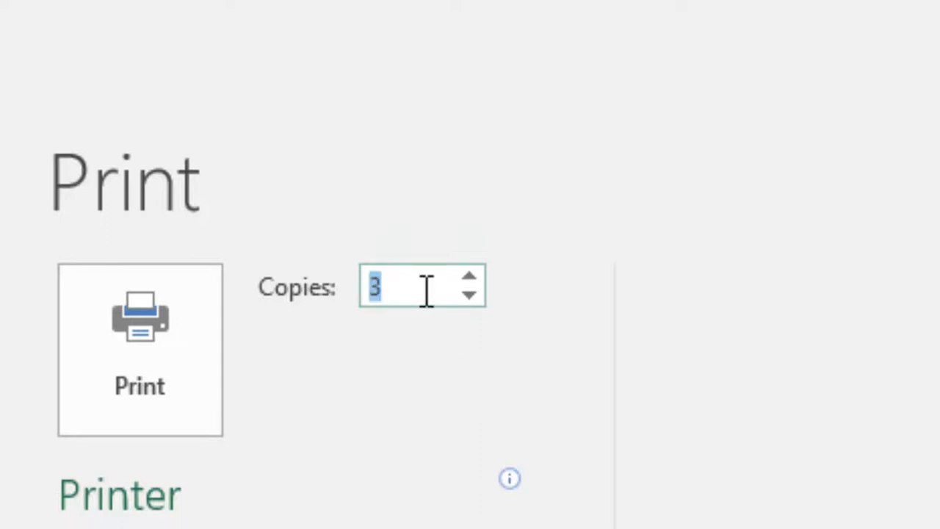
type("6")
double_click(407, 291)
type("1")
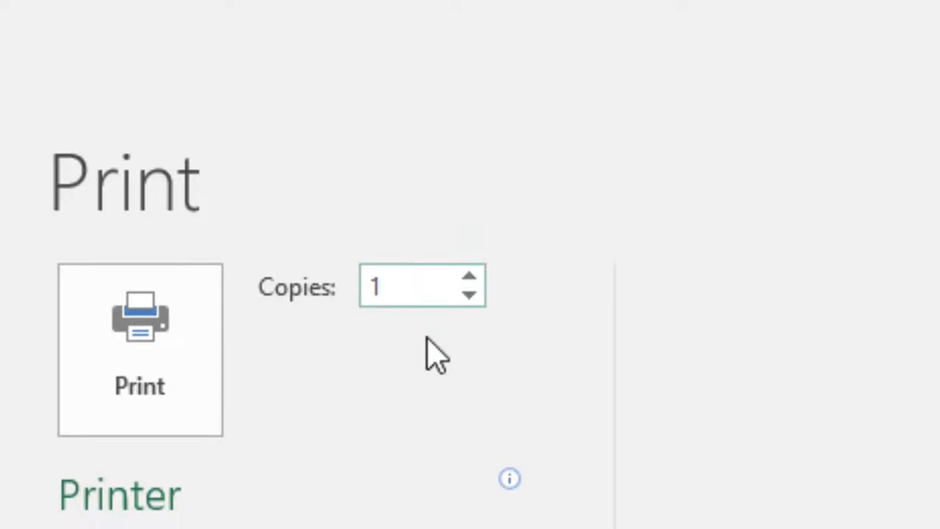
- Try increasing the number of copies stepwise to 6, and step it back down to 1
left_click(472, 280)
left_click(472, 281)
left_click(471, 280)
left_click(471, 281)
left_click(472, 280)
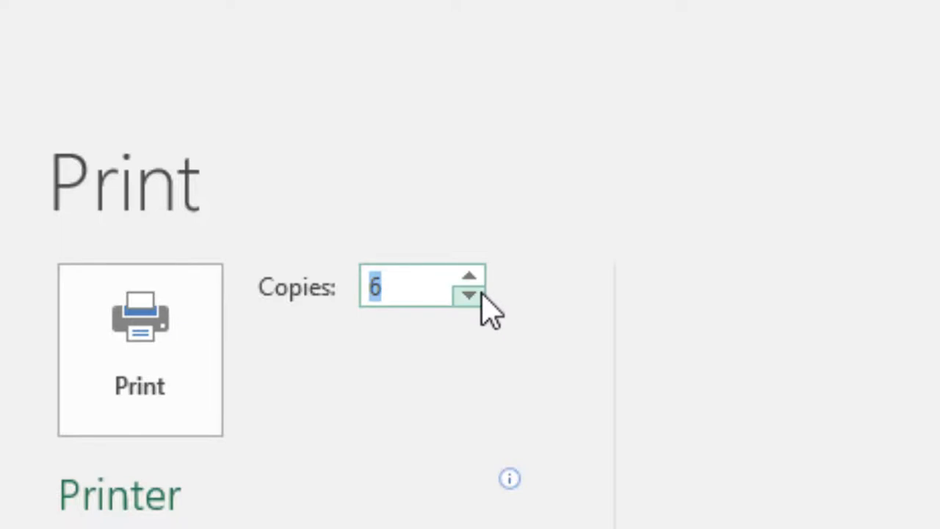
left_click(481, 296)
left_click(481, 295)
left_click(481, 295)
left_click(482, 295)
left_click(481, 295)
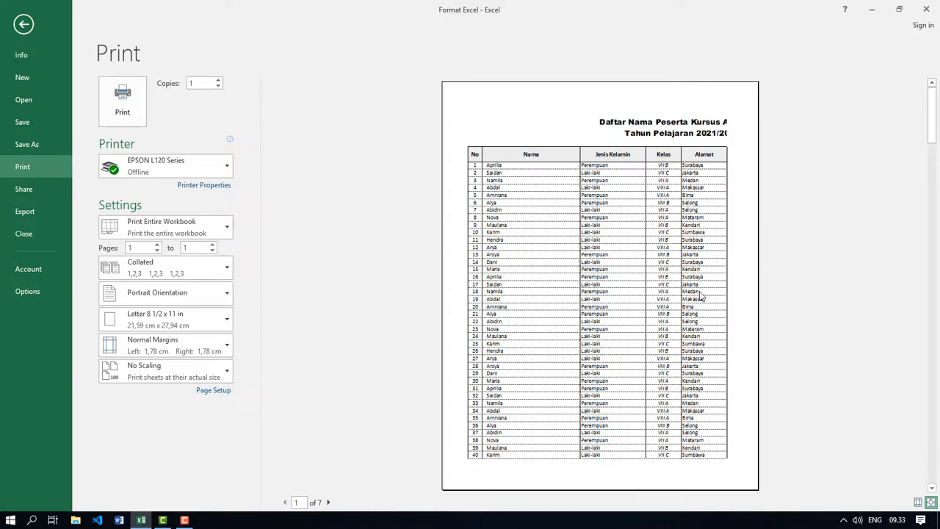
- Page through the print preview up to page 3 and return to the first page
left_click(330, 503)
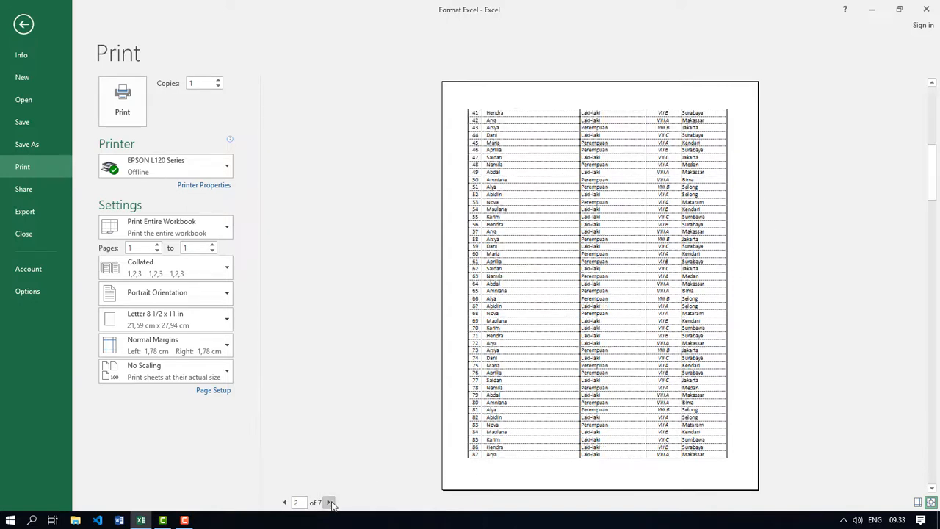
left_click(330, 503)
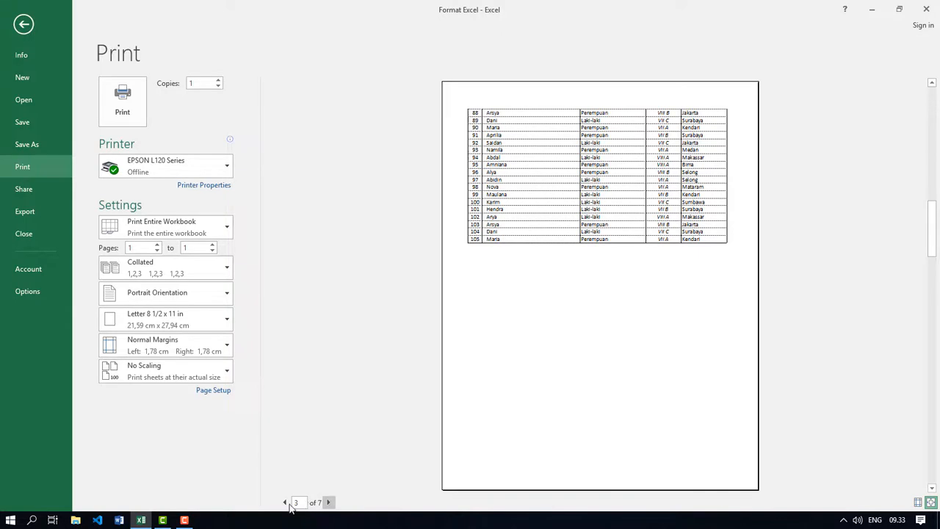
left_click(315, 332)
left_click(285, 503)
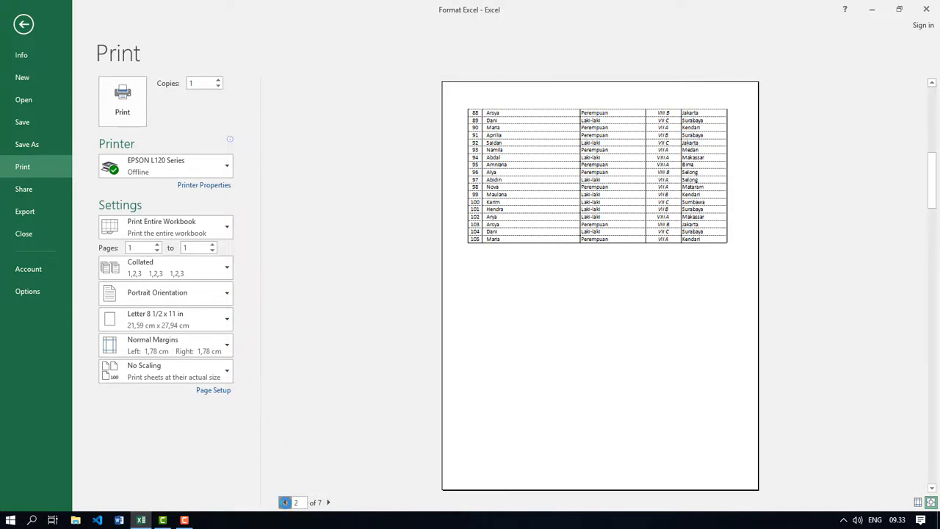
left_click(285, 502)
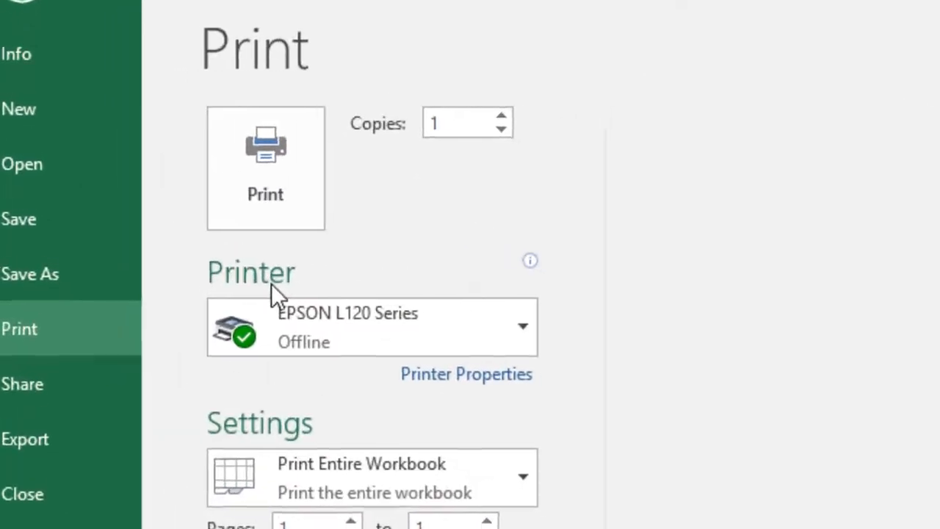
- Examine the list of printers available for the print job
left_click(306, 332)
left_click(302, 325)
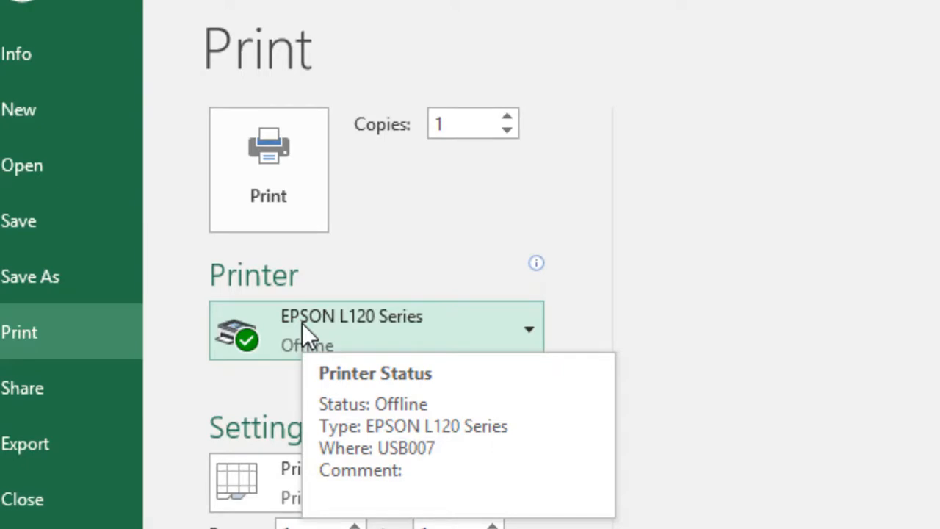
left_click(302, 323)
left_click(389, 293)
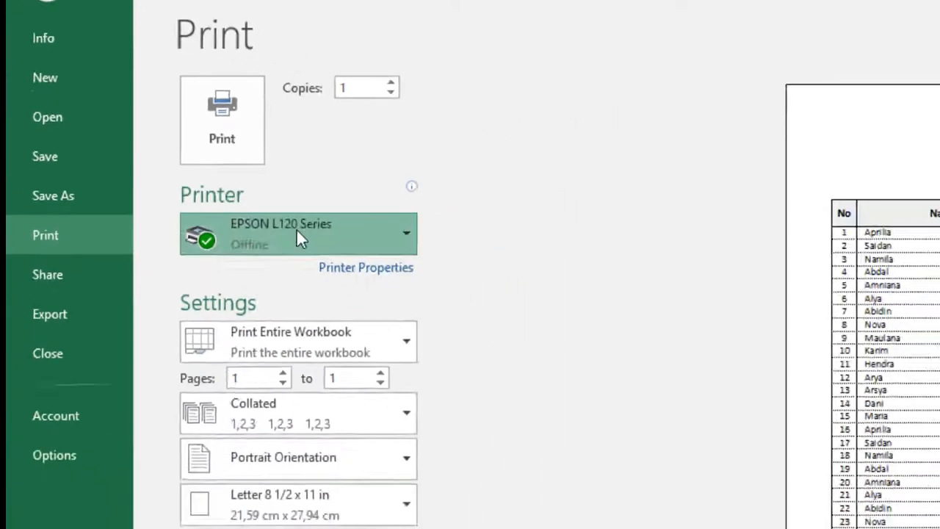
left_click(379, 323)
left_click(443, 268)
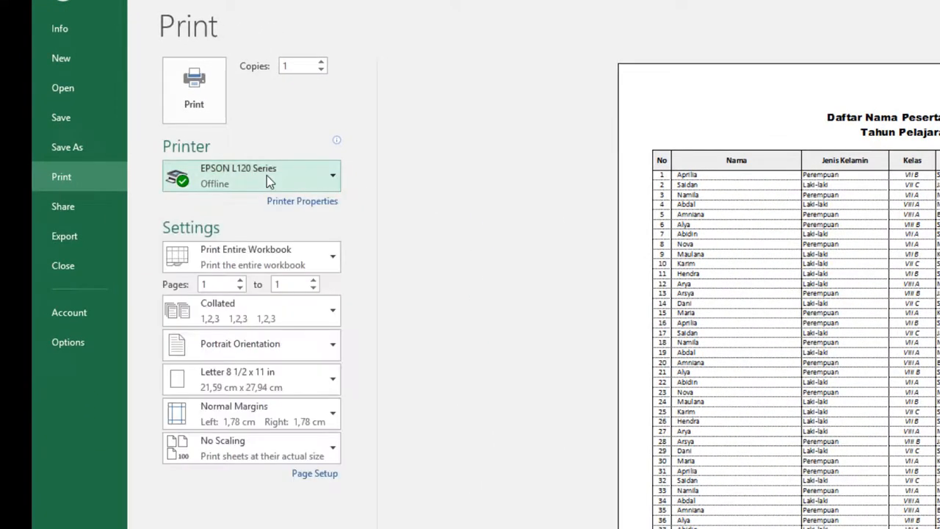
left_click(267, 176)
left_click(262, 111)
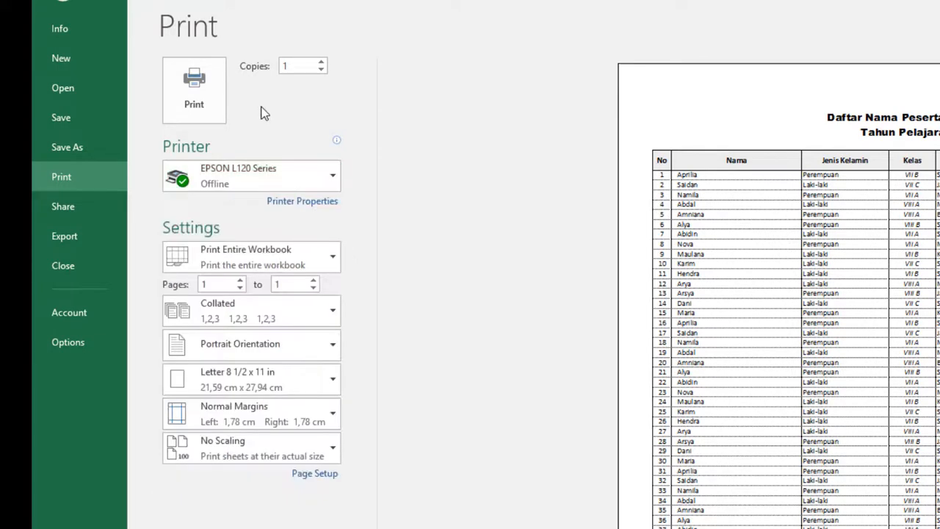
left_click(263, 178)
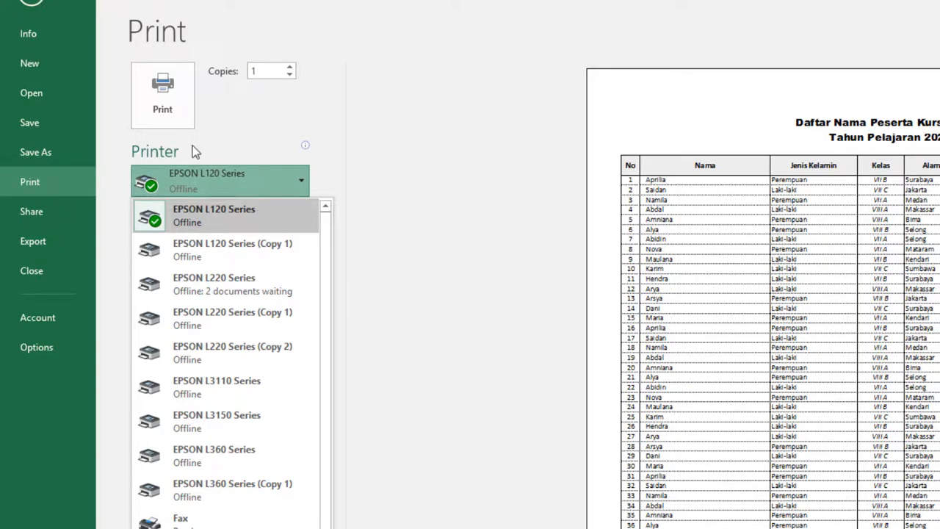
left_click(250, 137)
left_click(243, 180)
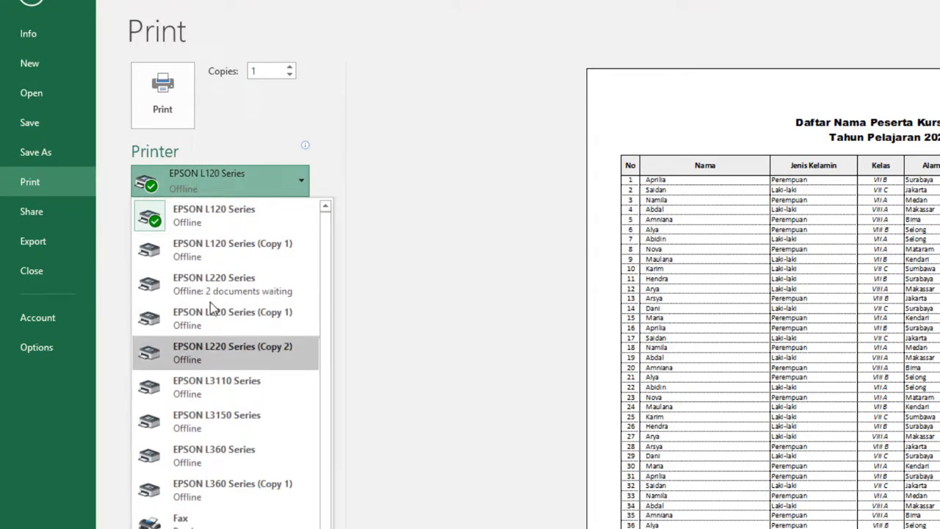
left_click(235, 170)
left_click(235, 184)
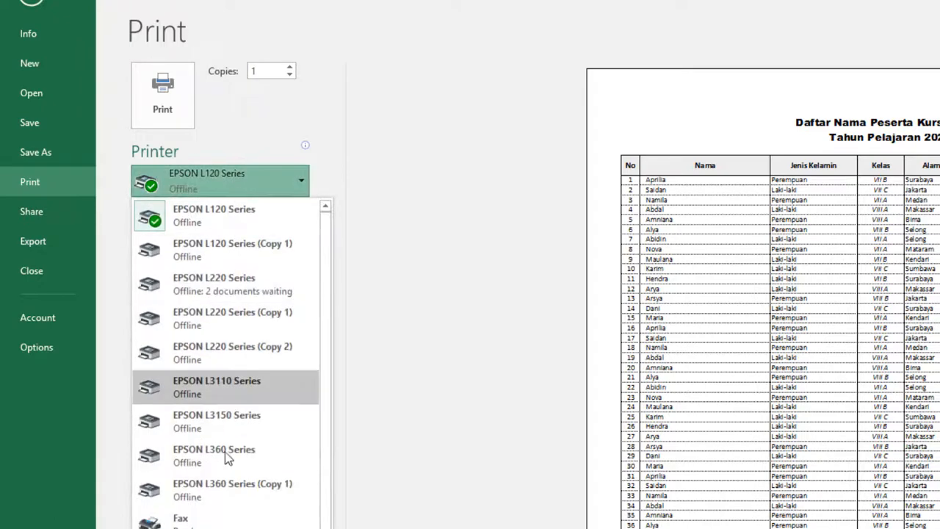
left_click(245, 175)
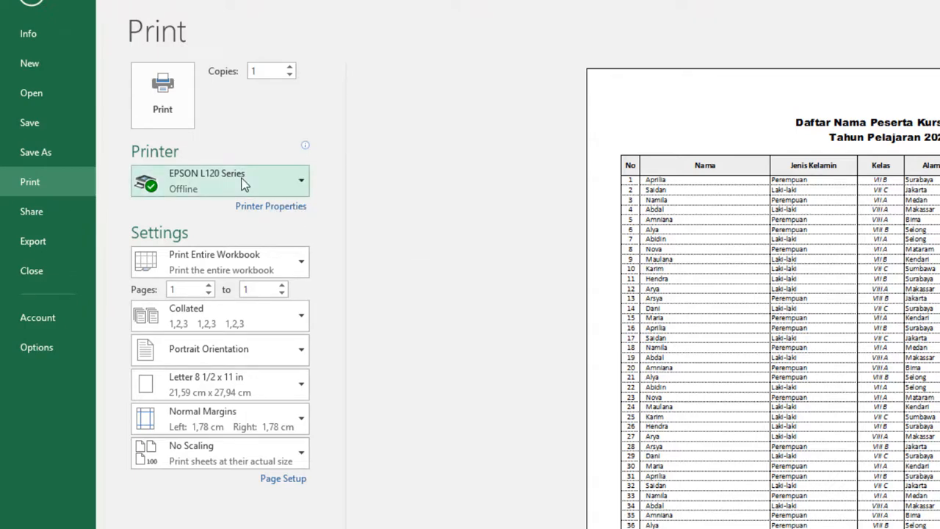
left_click(245, 184)
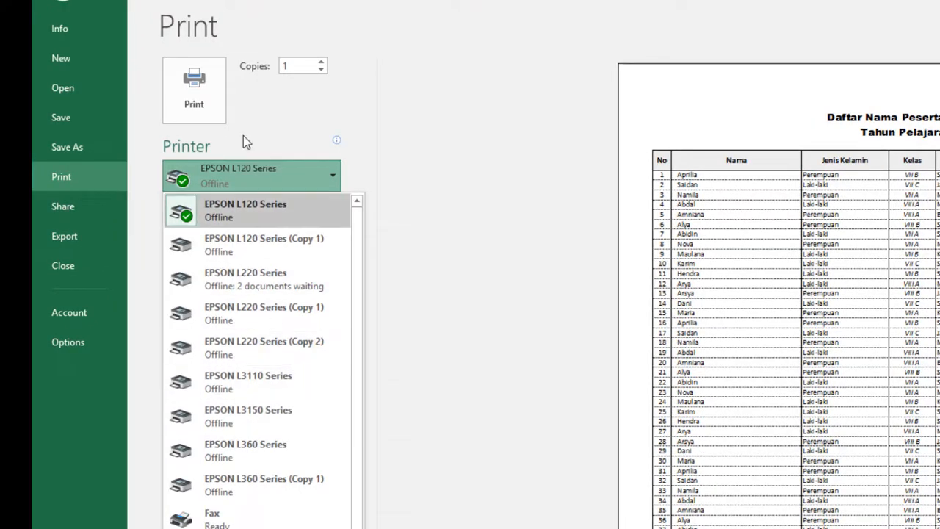
left_click(257, 119)
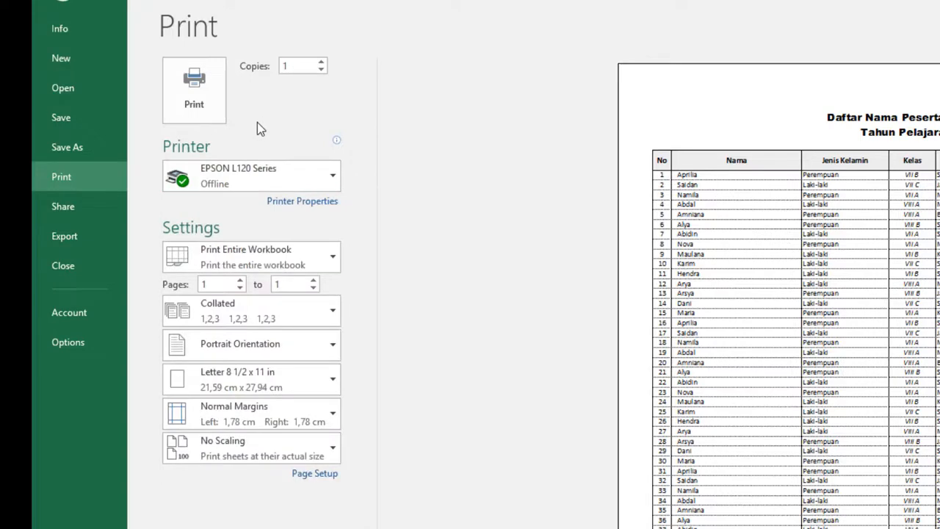
left_click(258, 171)
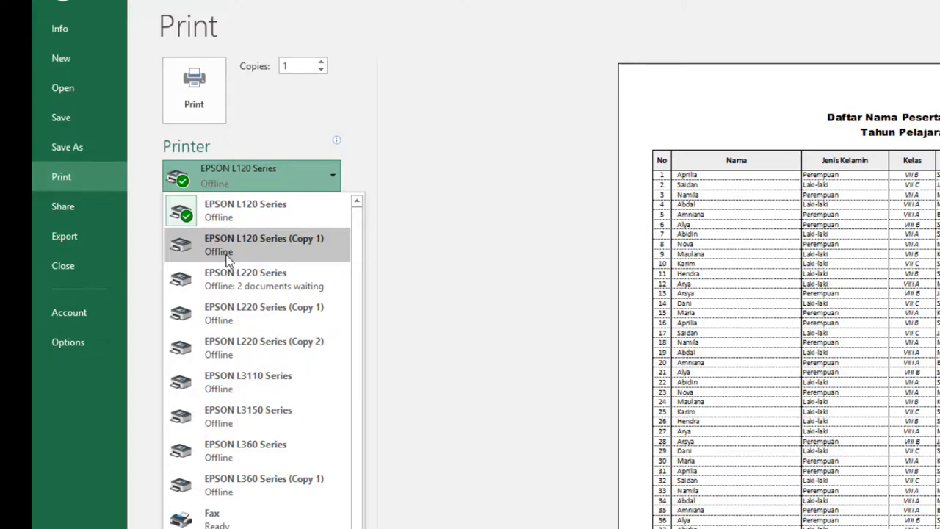
left_click(285, 174)
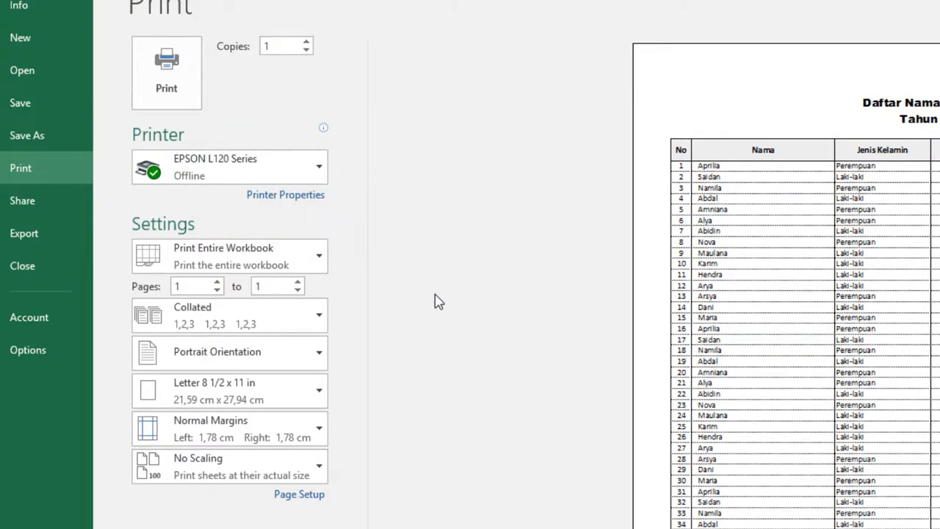
left_click(436, 335)
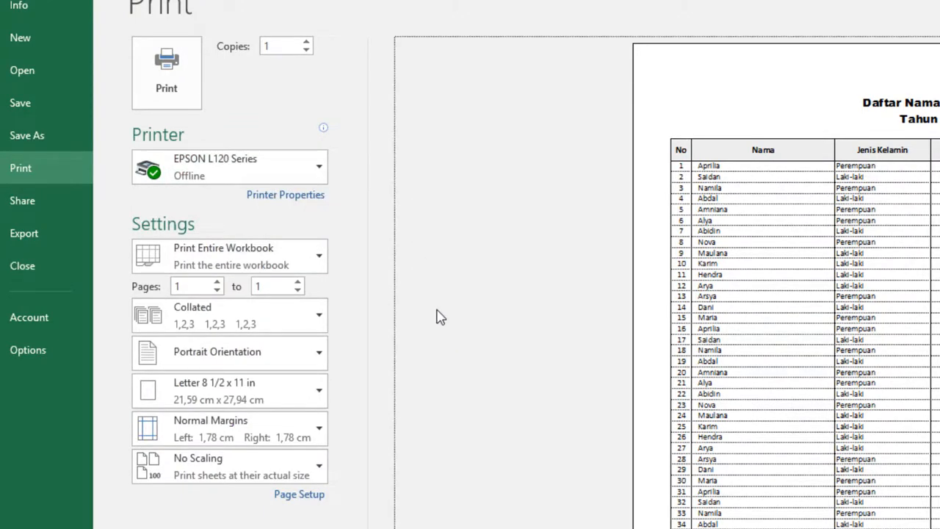
- Set the print scope to Print Active Sheets and review the other scope options
left_click(283, 266)
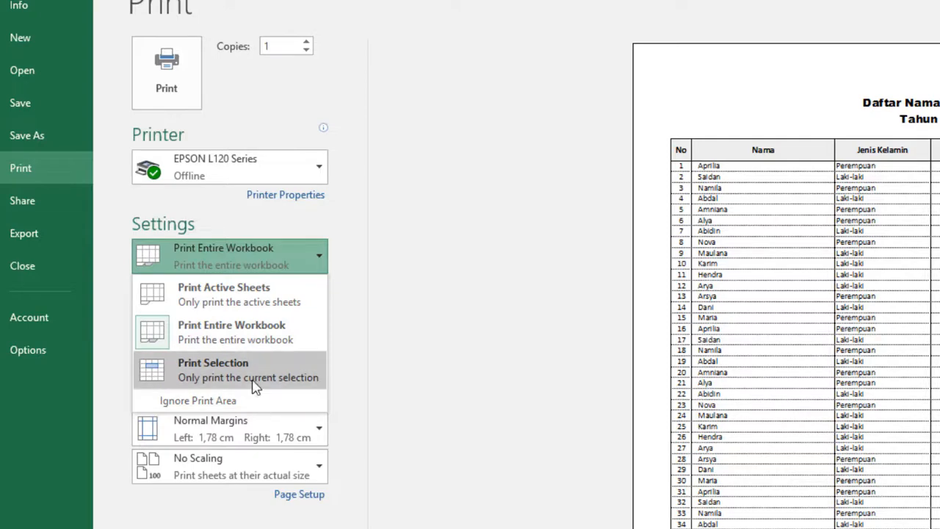
left_click(261, 307)
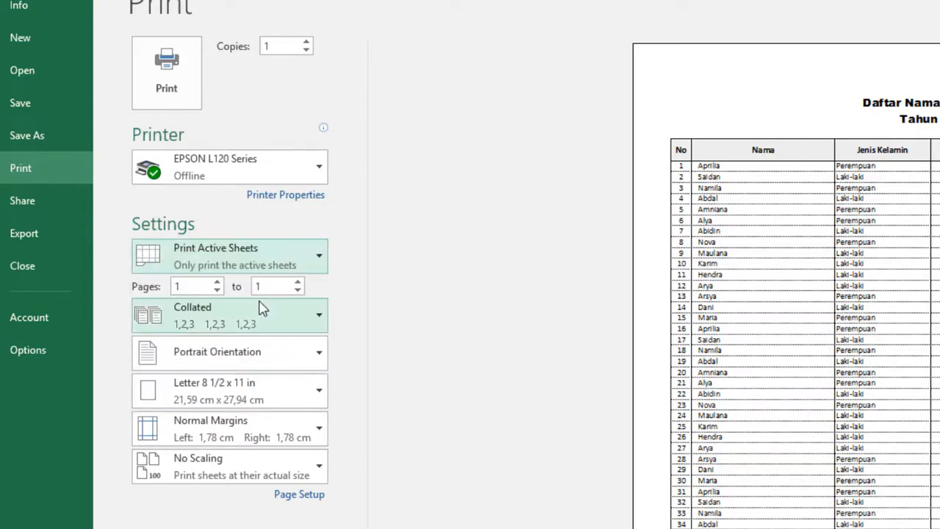
left_click(303, 272)
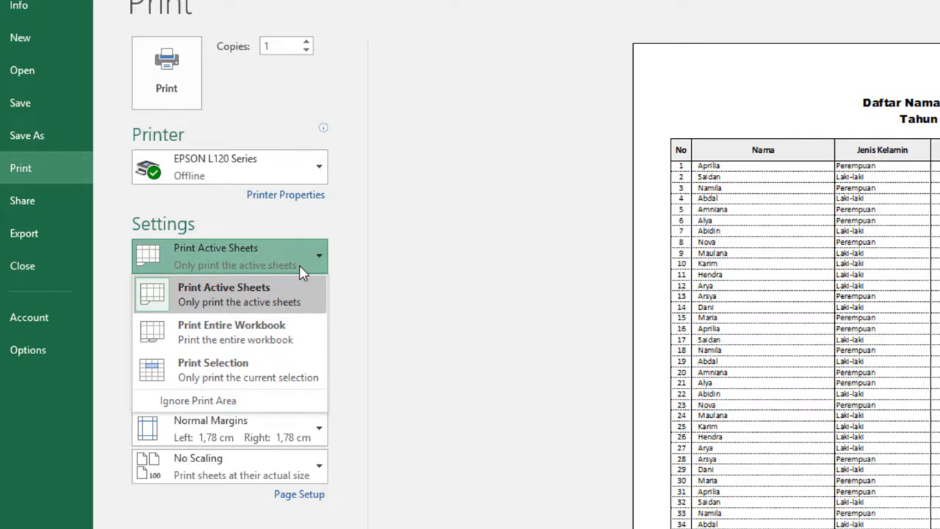
left_click(485, 260)
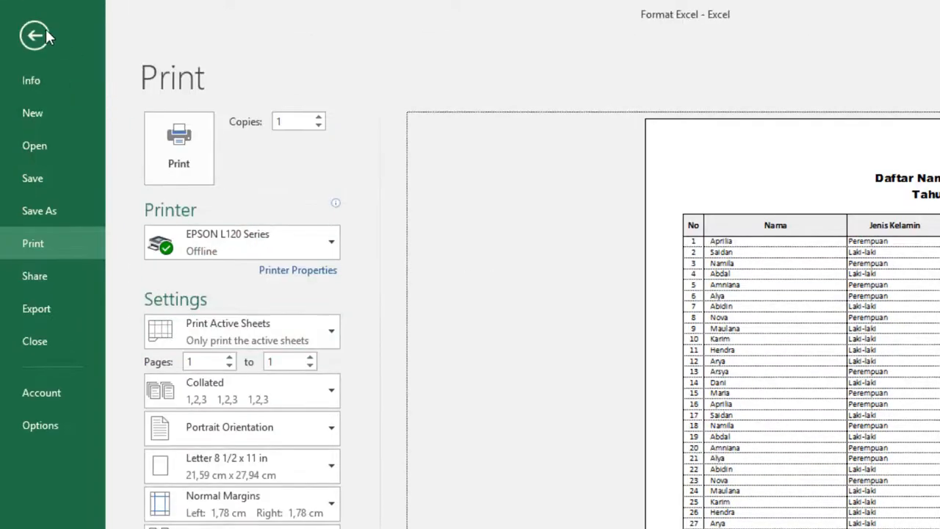
- Select cell B19 in Sheet1, reopen the print preview and set the print scope to Print Entire Workbook
left_click(46, 32)
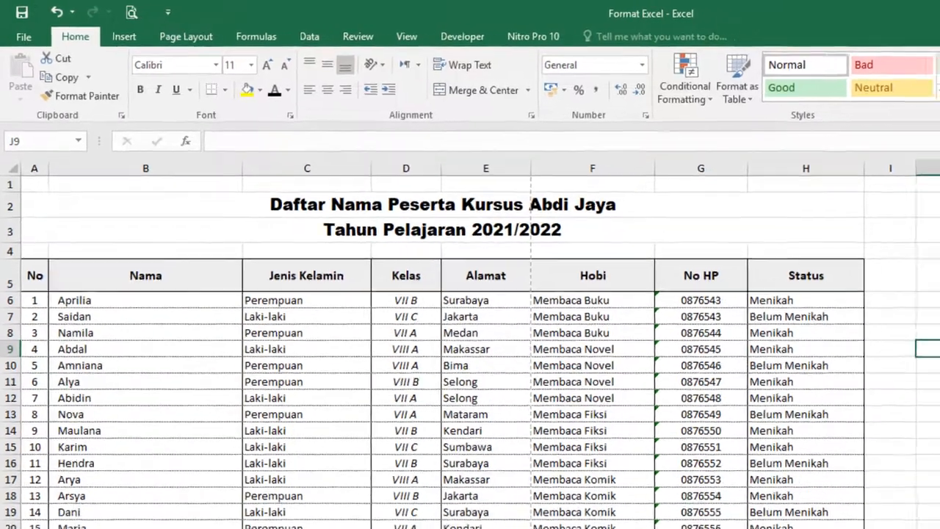
left_click(172, 513)
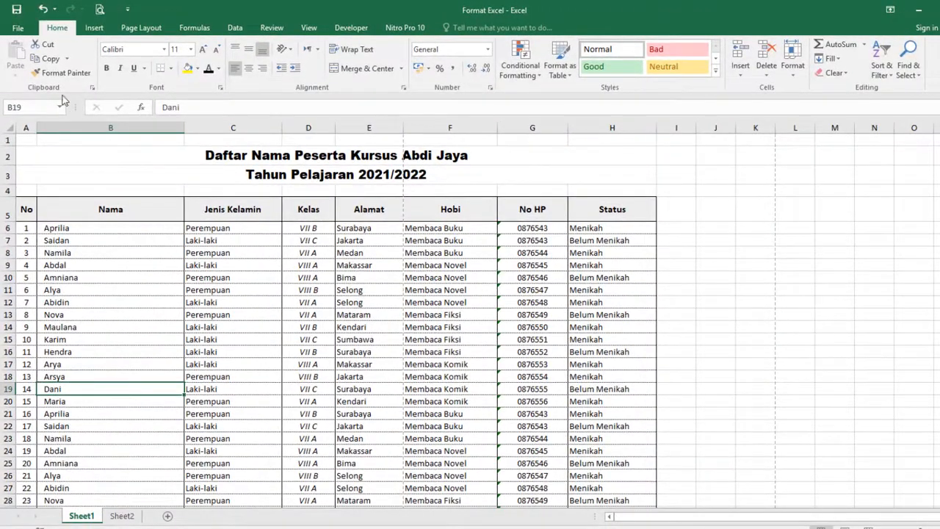
left_click(100, 10)
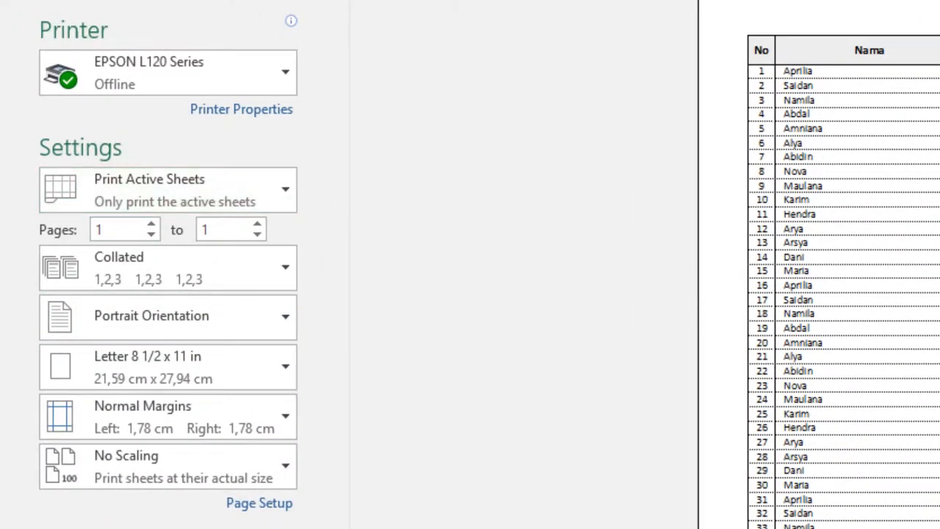
left_click(196, 210)
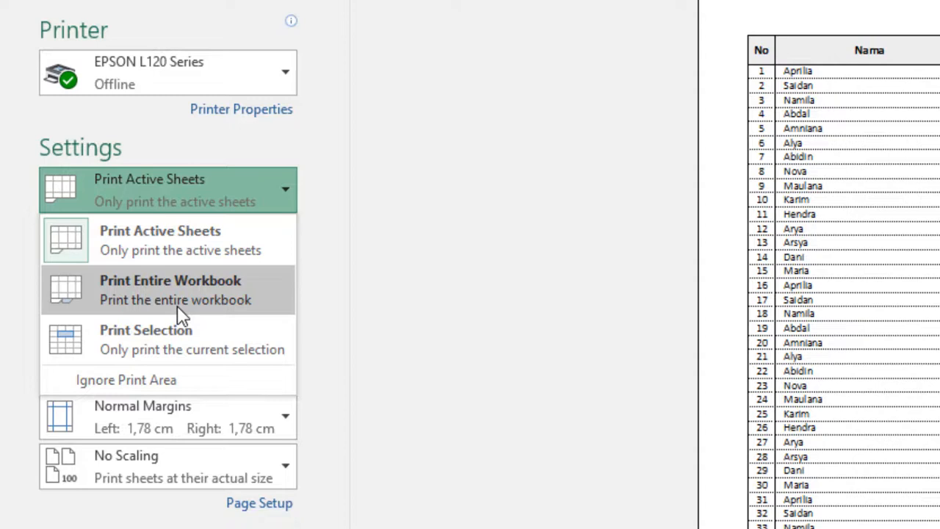
left_click(182, 307)
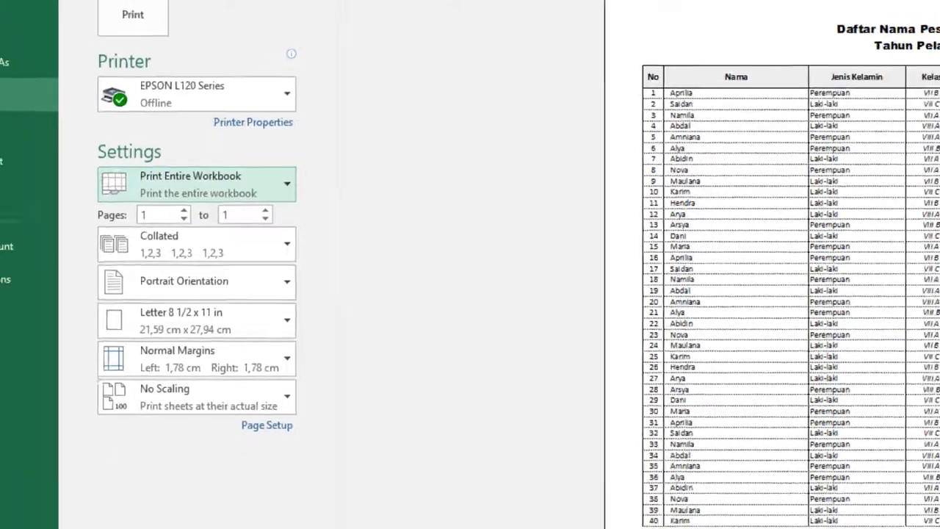
- Leave the print preview, look at the contents of Sheet2 and return to Sheet1
key("Escape")
left_click(291, 276)
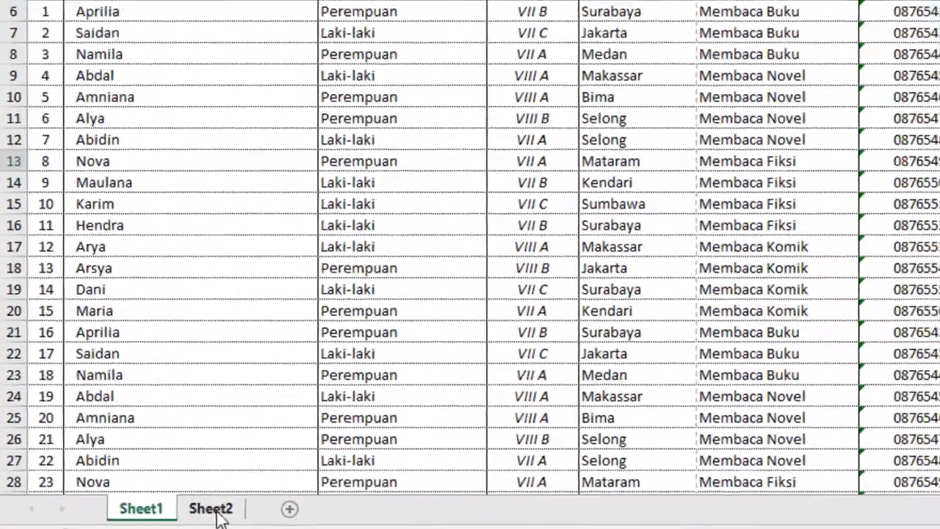
left_click(253, 506)
left_click(281, 299)
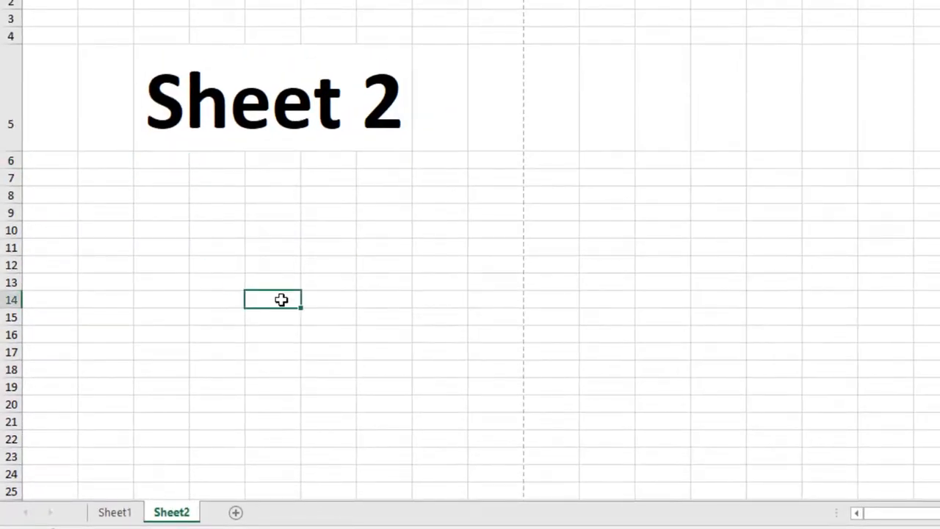
left_click(303, 134)
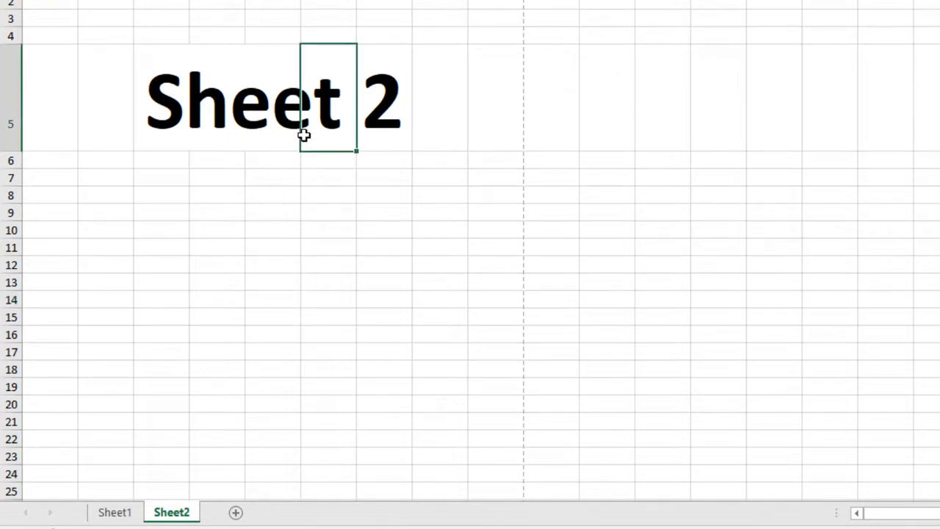
left_click(183, 116)
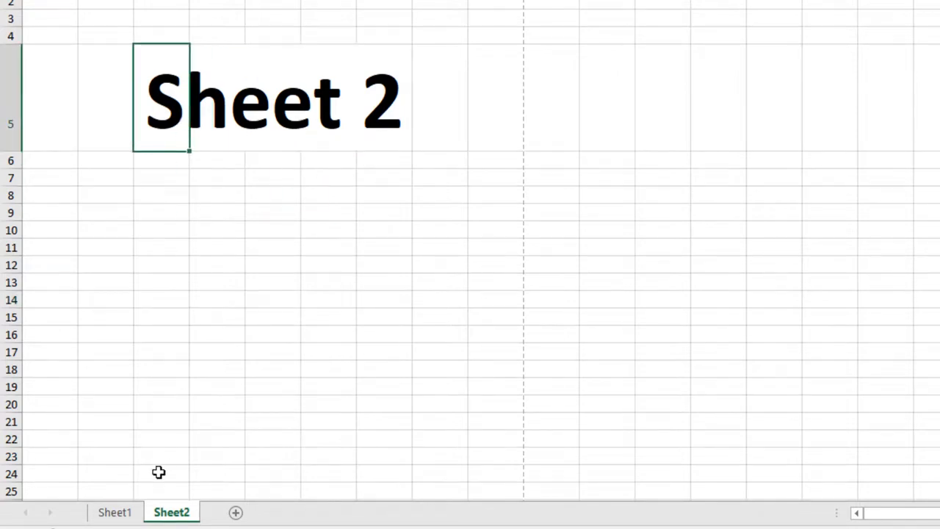
left_click(116, 514)
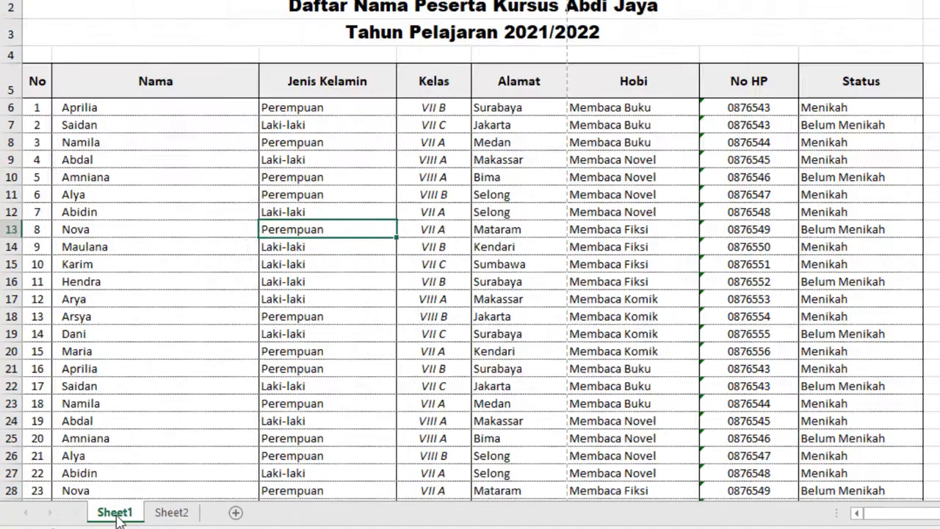
- Page through the print preview of the entire workbook up to page 7 and back to the first page
key("ctrl+p")
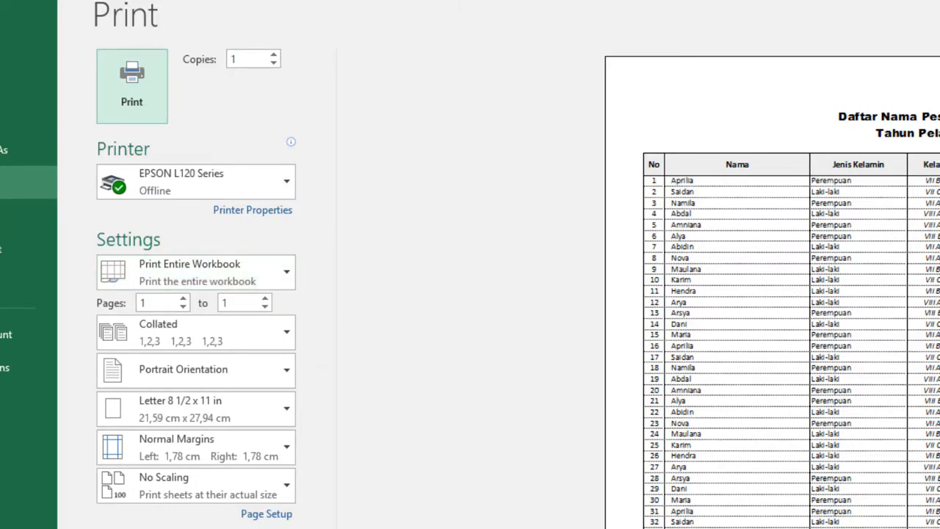
left_click(296, 462)
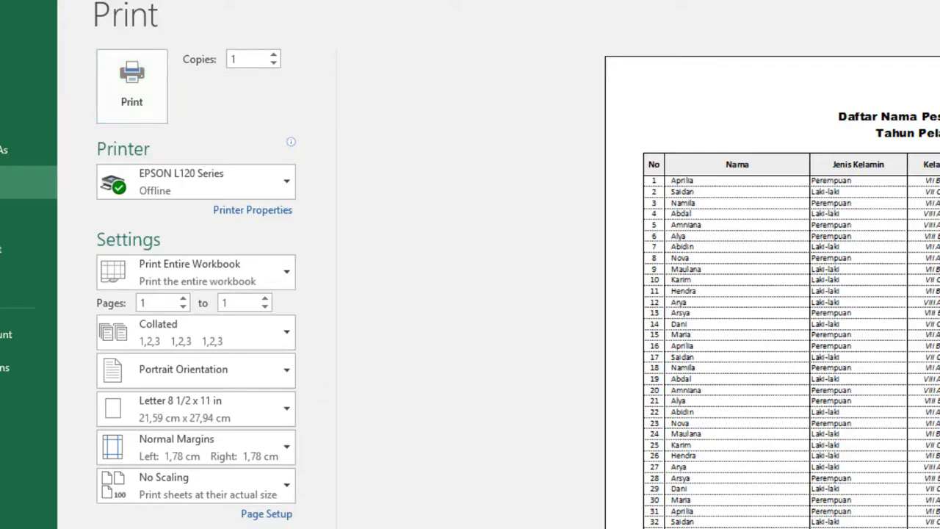
left_click(296, 463)
left_click(296, 463)
left_click(296, 462)
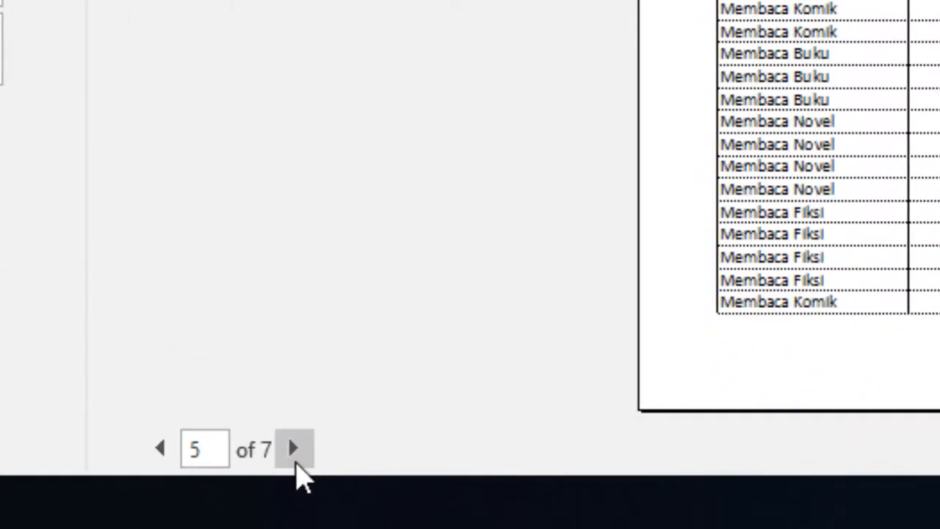
left_click(297, 463)
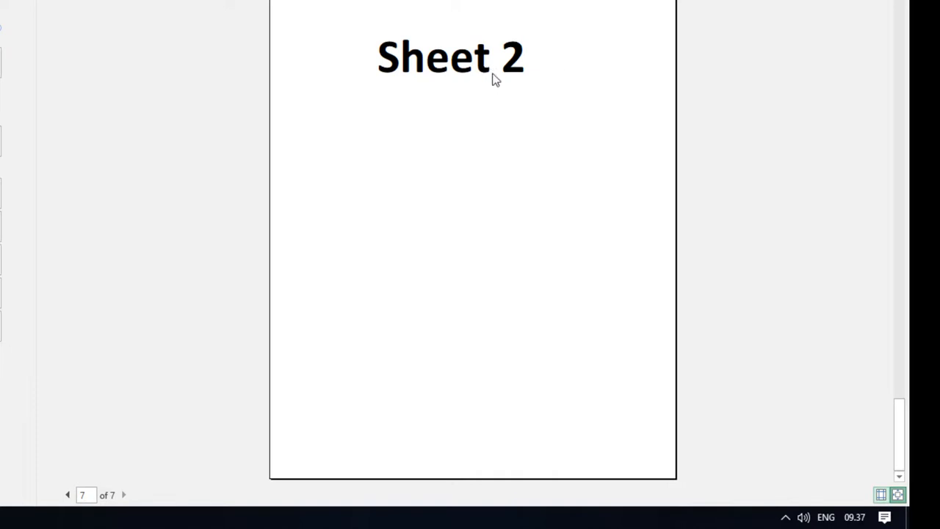
left_click(68, 497)
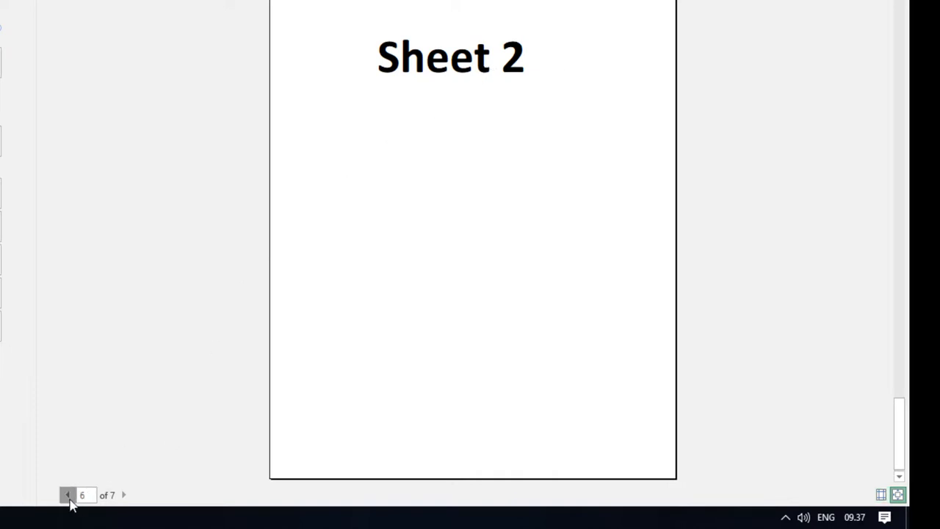
left_click(68, 496)
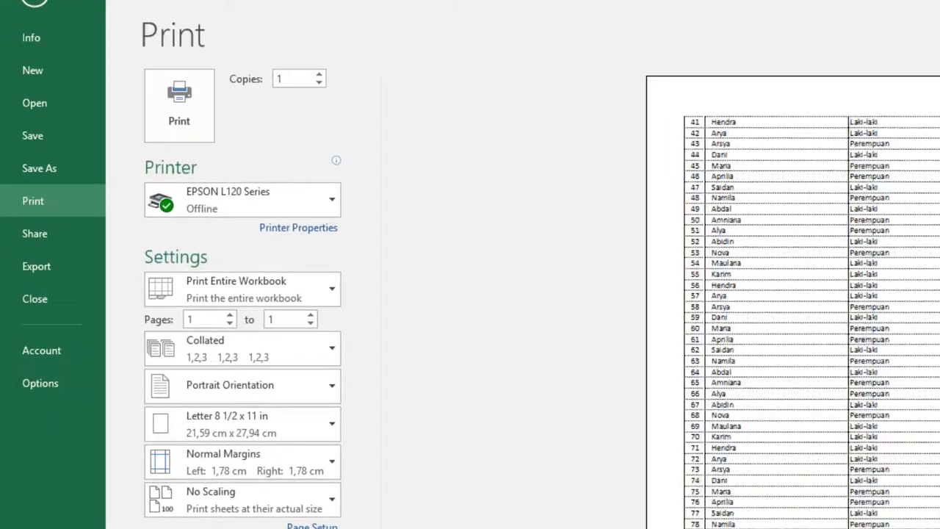
- Try the Print Selection scope with a single selected cell, check its preview and return to the worksheet
left_click(304, 297)
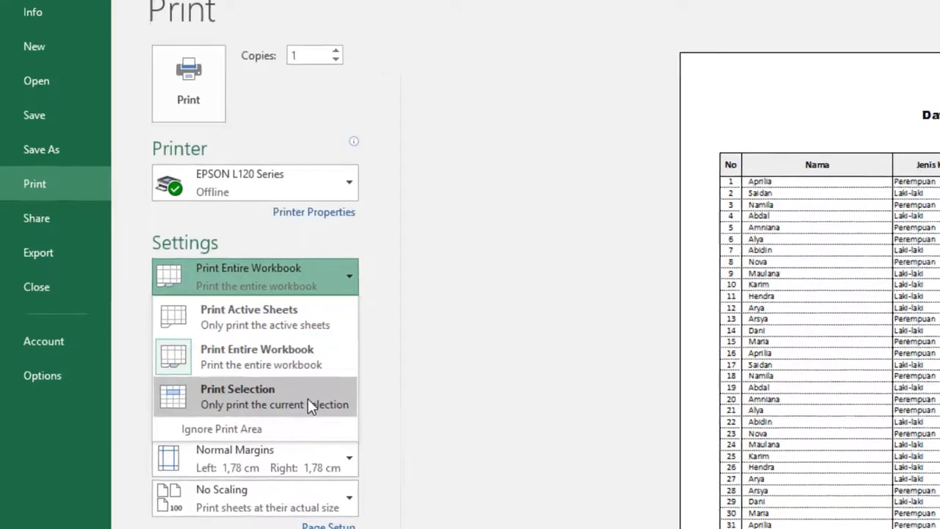
left_click(294, 409)
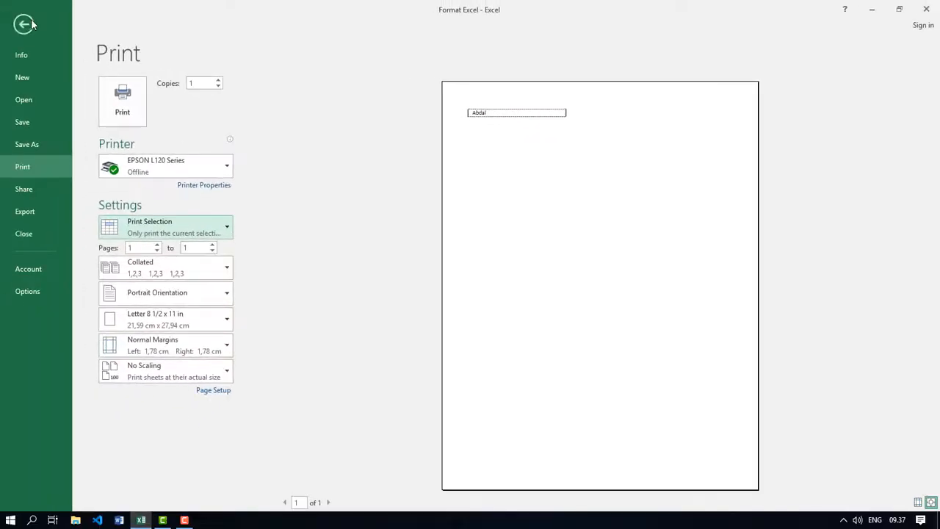
left_click(27, 24)
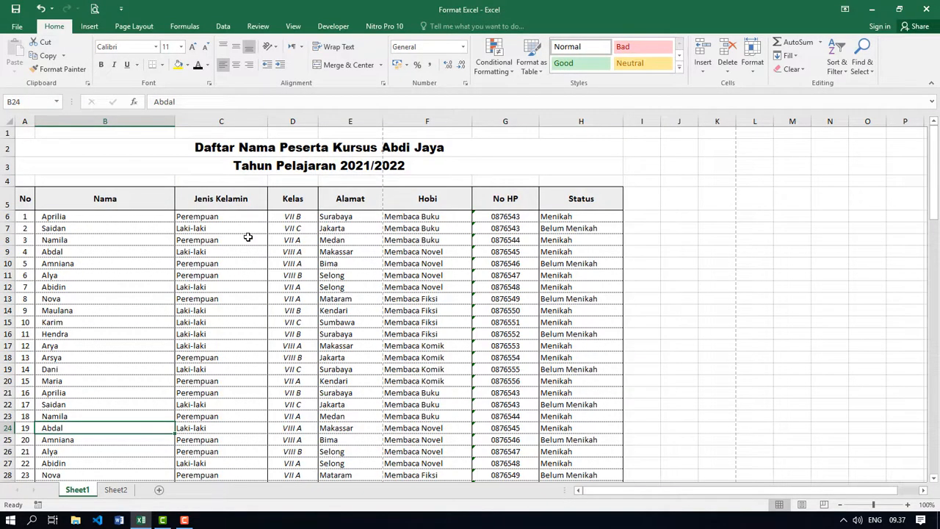
- Select the two title rows above the participant table and check both pages of the selection's print preview
left_click(244, 150)
left_click_drag(247, 155, 251, 163)
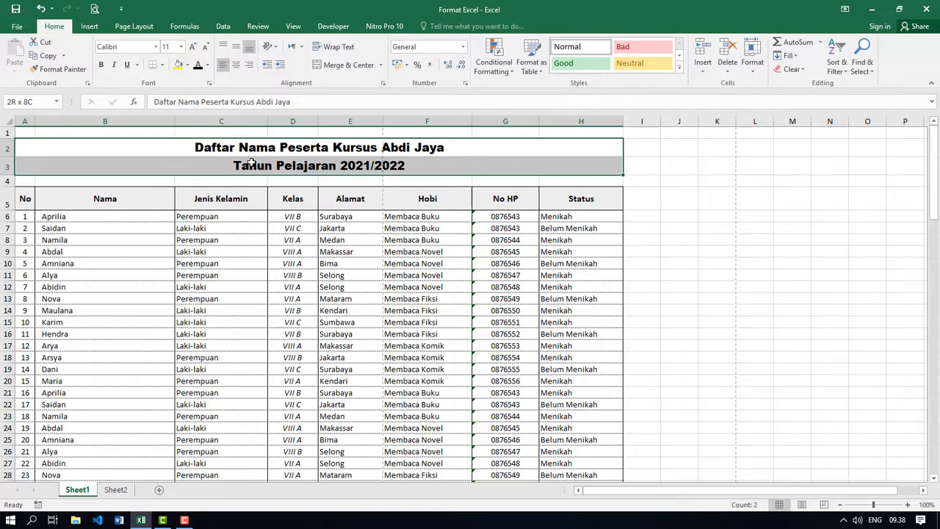
left_click_drag(251, 164, 251, 163)
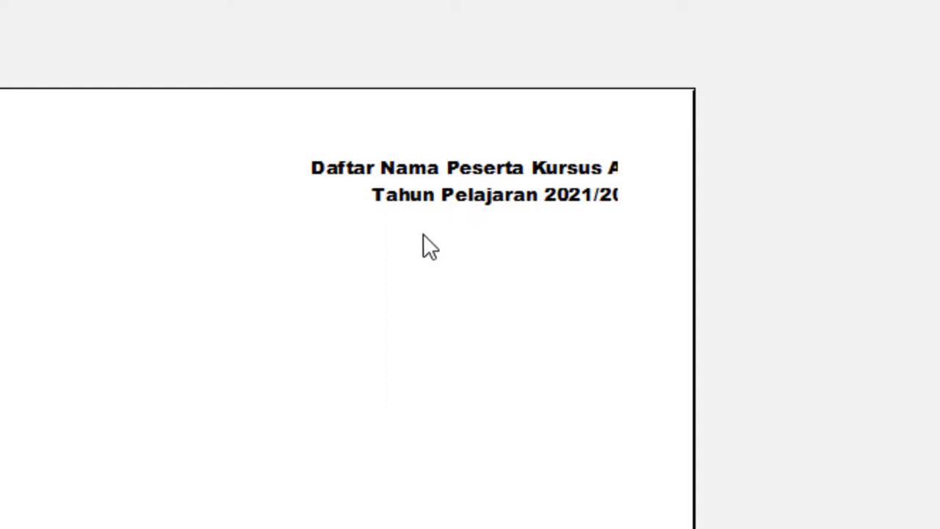
left_click(328, 503)
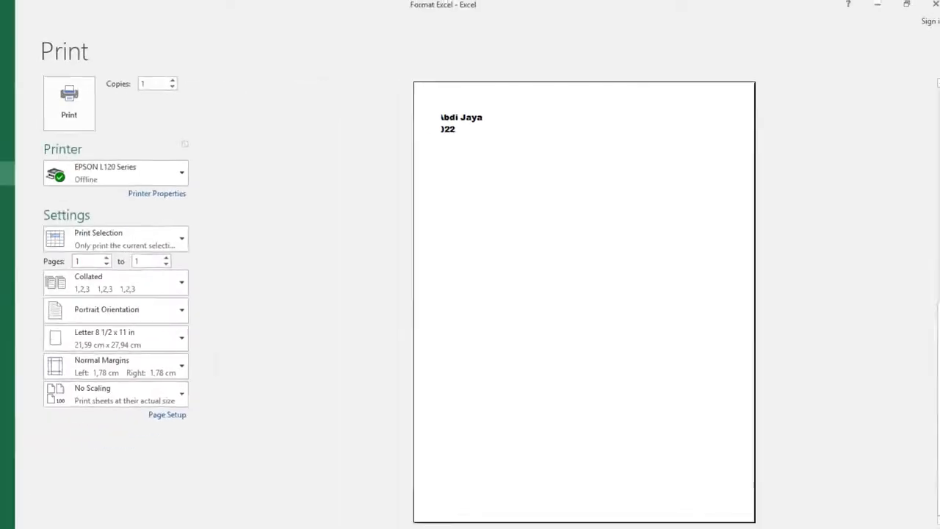
left_click(286, 504)
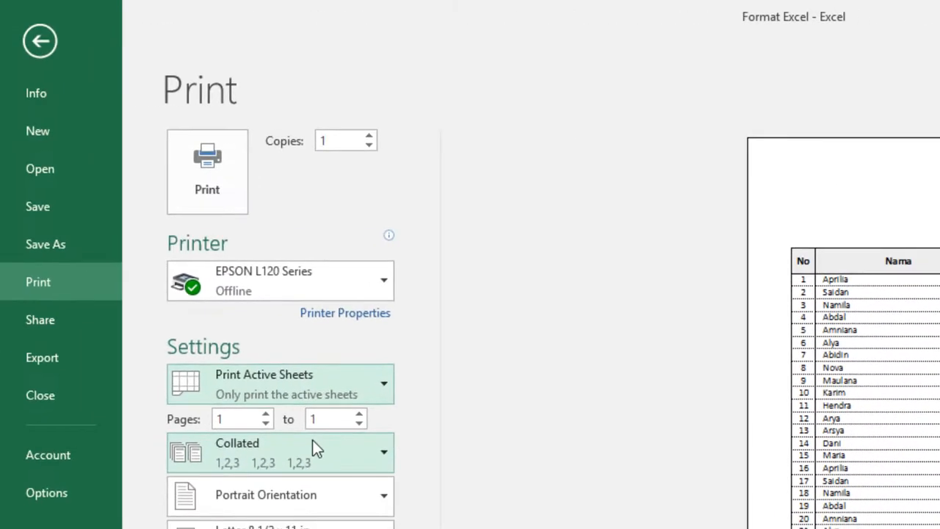
- Review the print scope options and set the range of printed pages from 1 to 3
left_click(312, 391)
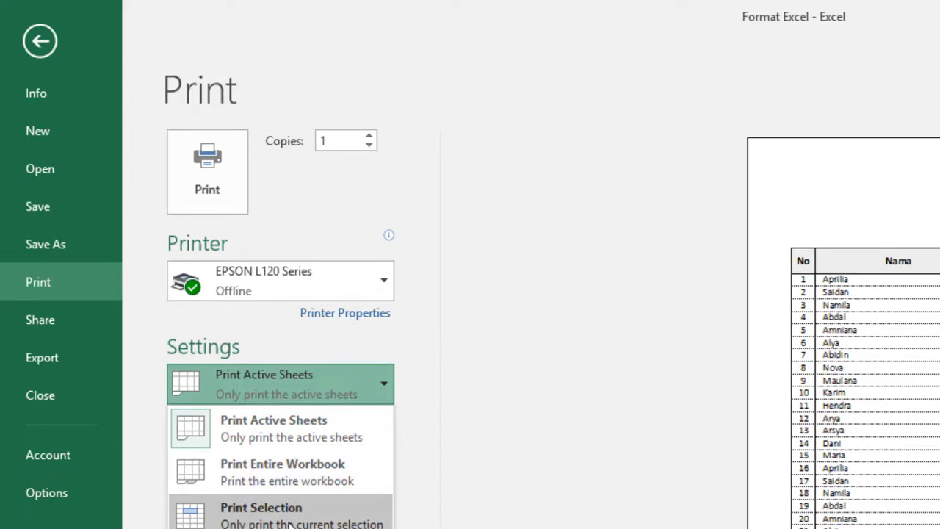
left_click(414, 356)
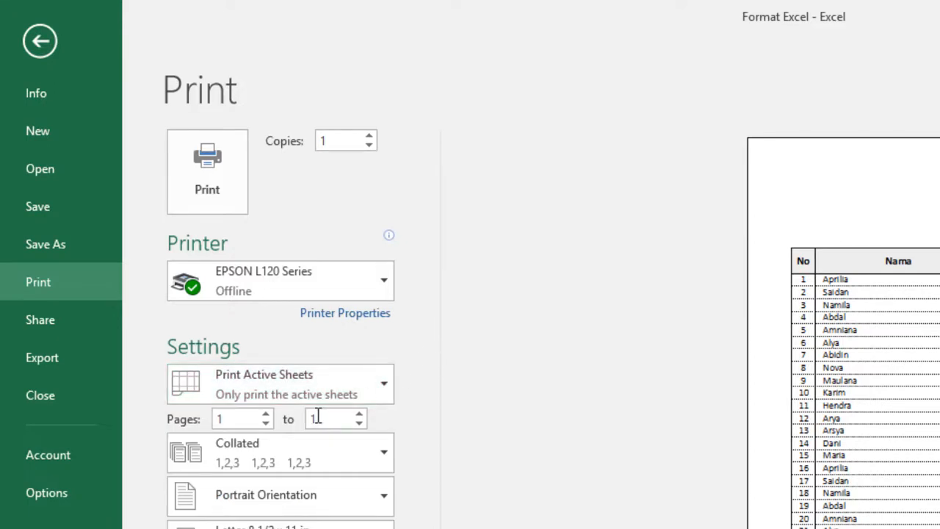
left_click(263, 427)
left_click(266, 414)
left_click(359, 413)
left_click(359, 414)
left_click(264, 425)
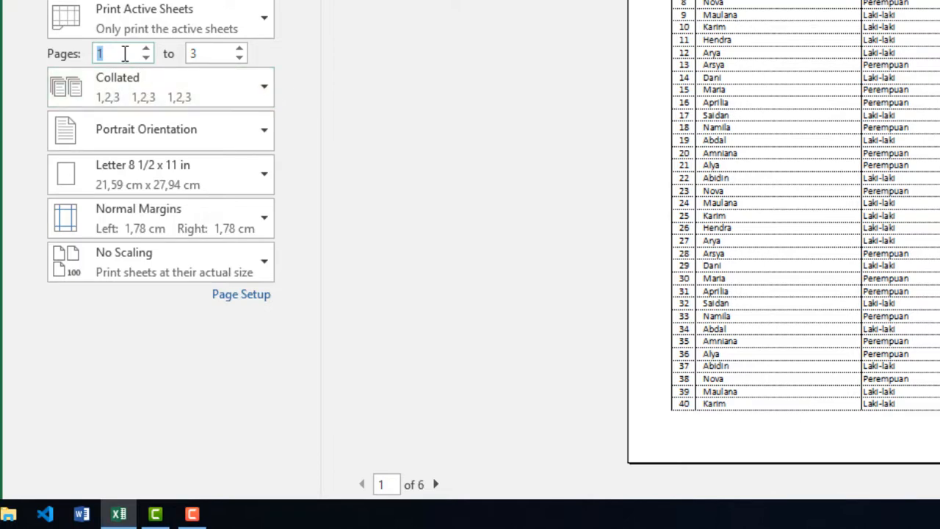
- Clear the start and end pages of the print range and restore them to 1 and 3
left_click(227, 57)
left_click(128, 50)
key("BackSpace")
left_click(214, 49)
key("BackSpace")
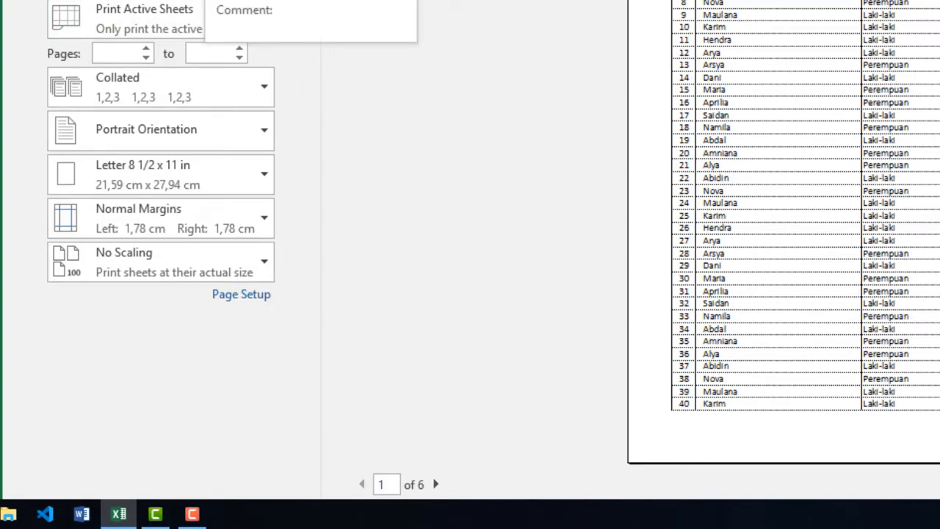
left_click(202, 1)
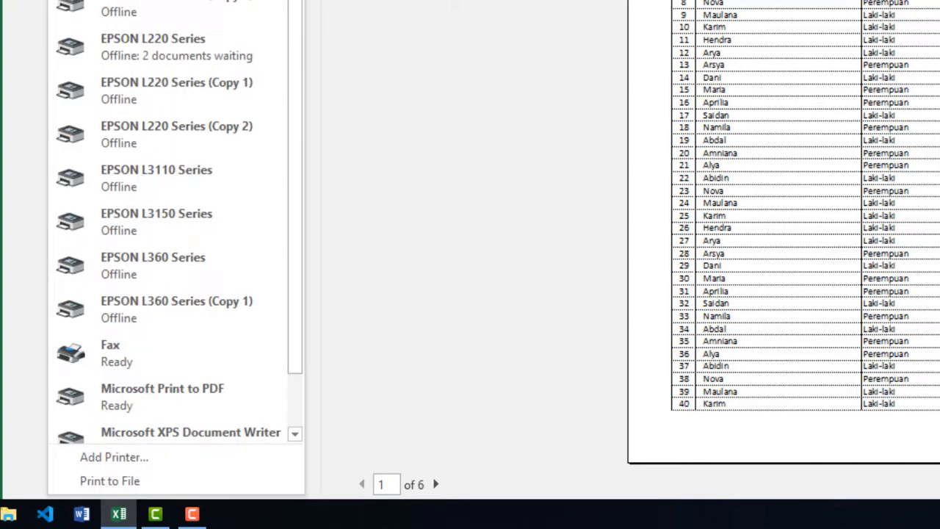
left_click(335, 186)
left_click(146, 48)
left_click(239, 49)
left_click(240, 48)
left_click(239, 48)
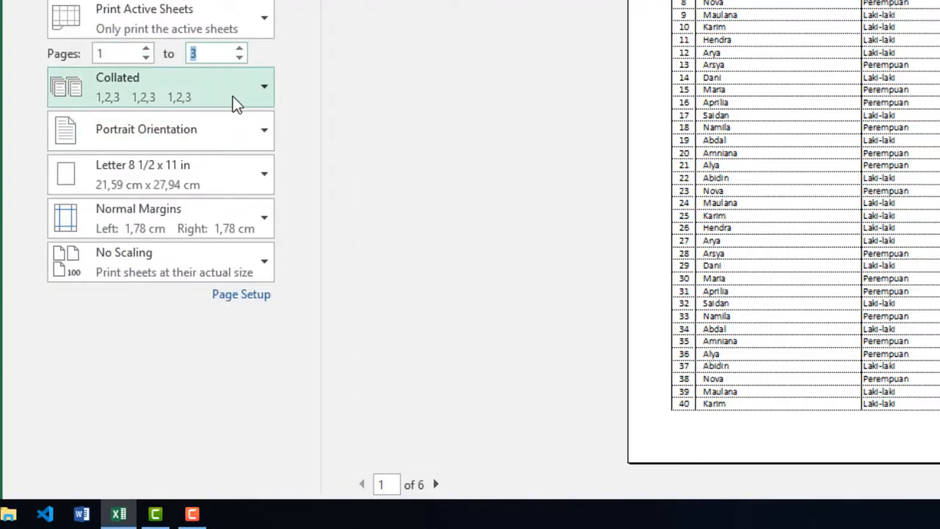
- Set the collation of the printed copies to Uncollated (1,1,1 2,2,2 3,3,3)
left_click(237, 93)
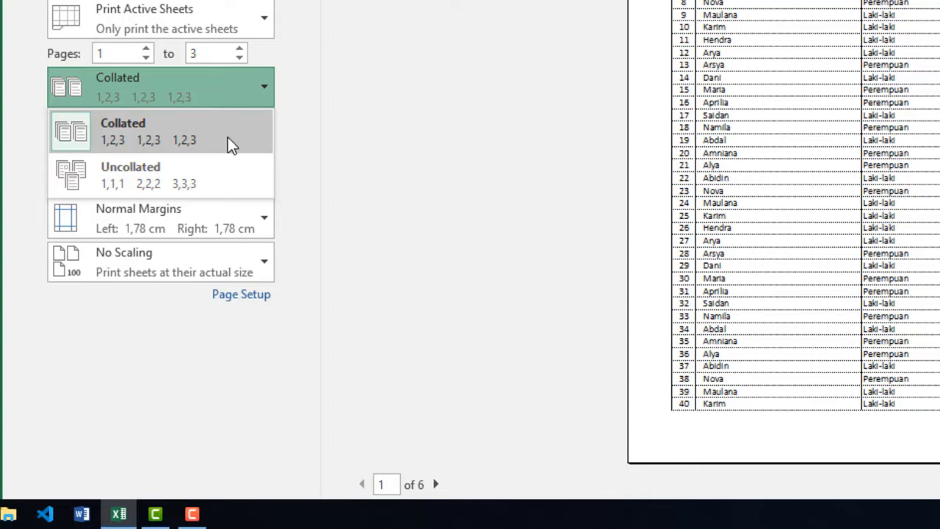
left_click(243, 190)
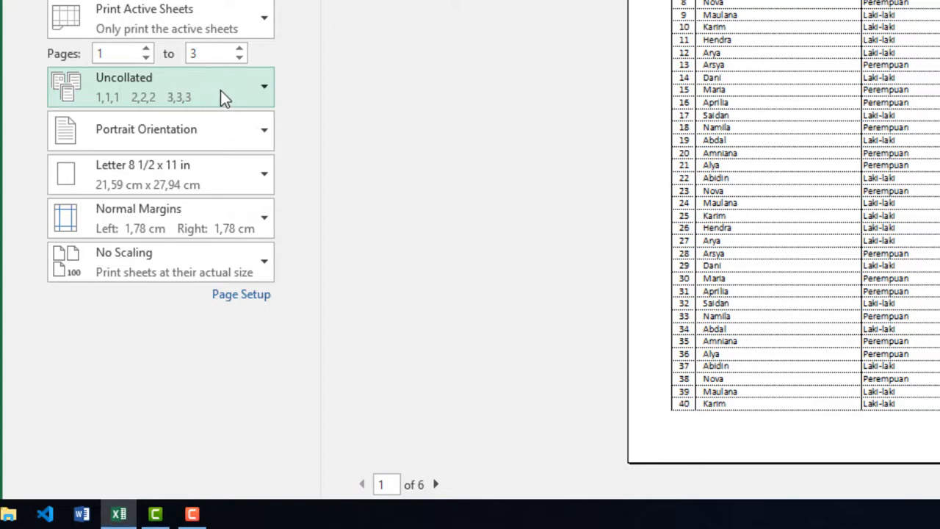
- Set the collation of the printed copies to Collated (1,2,3 1,2,3 1,2,3) and review the page orientation options
left_click(218, 86)
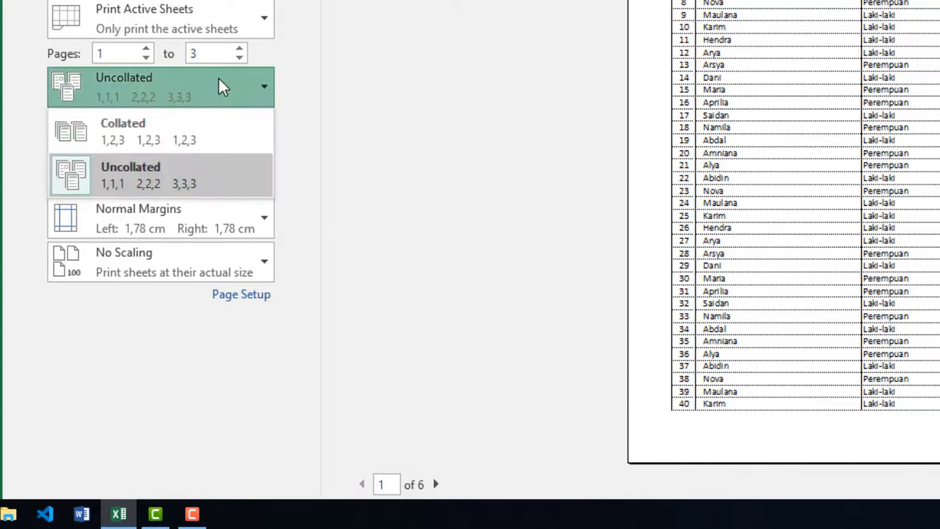
left_click(197, 130)
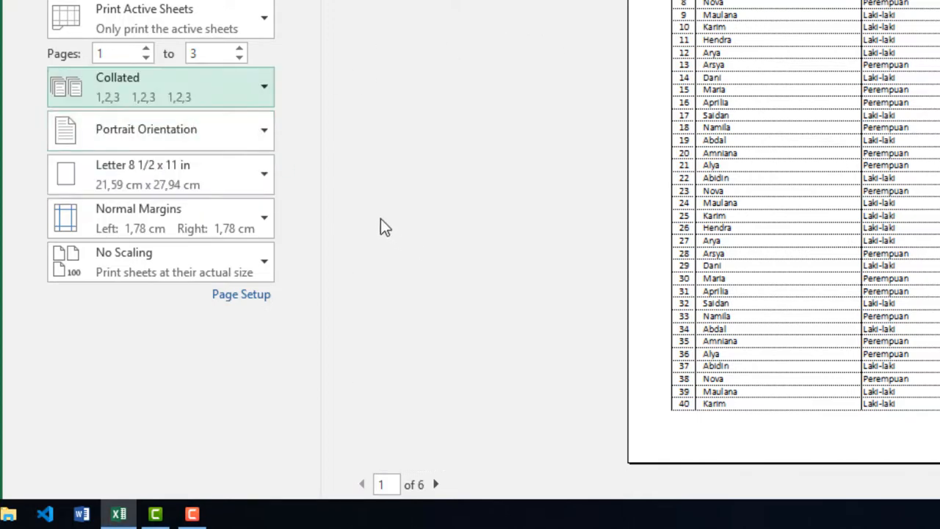
left_click(240, 135)
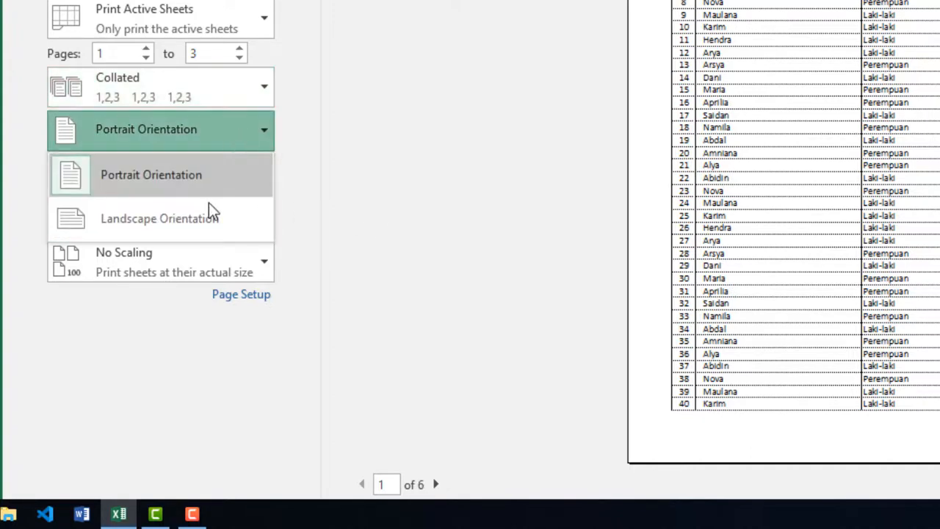
left_click(211, 142)
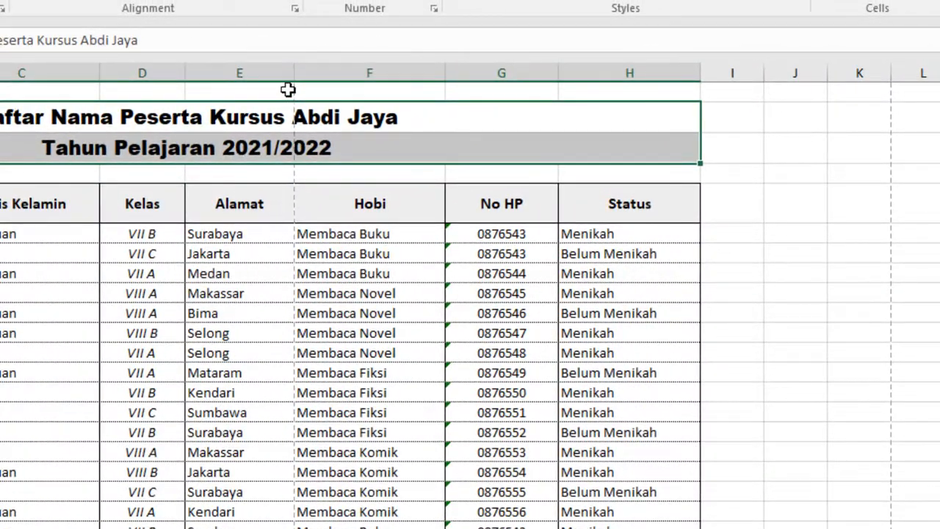
- Examine where the page-break lines divide the participant table on the worksheet and compare them with its print preview
left_click(350, 124)
left_click(215, 273)
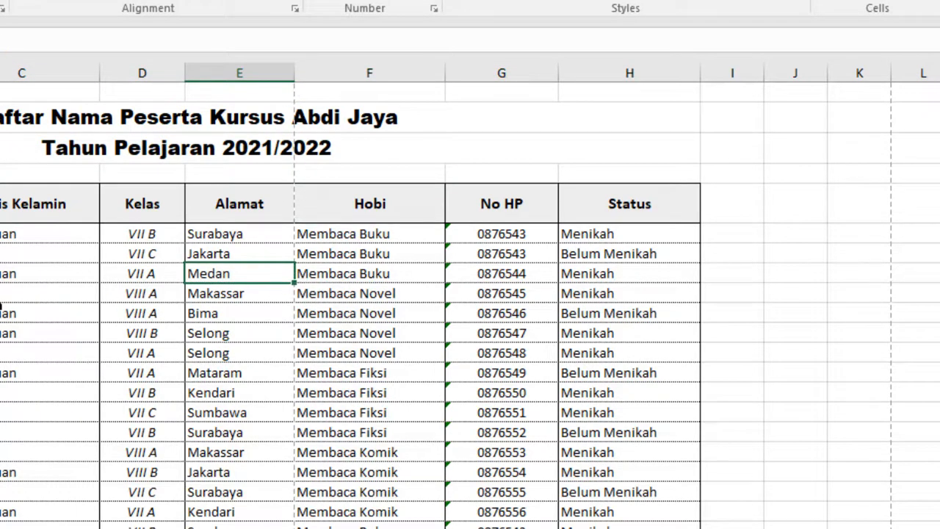
scroll(237, 409, "down", 11)
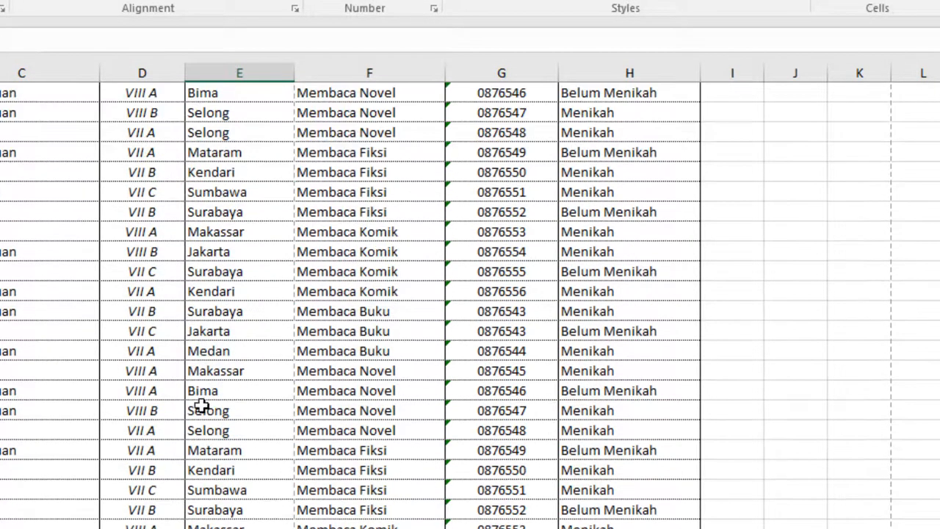
scroll(238, 404, "down", 14)
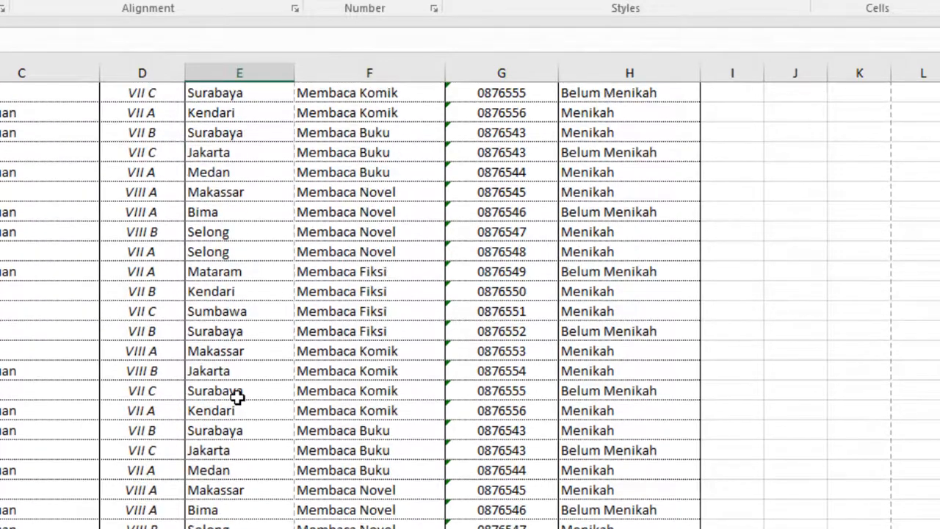
scroll(236, 399, "down", 3)
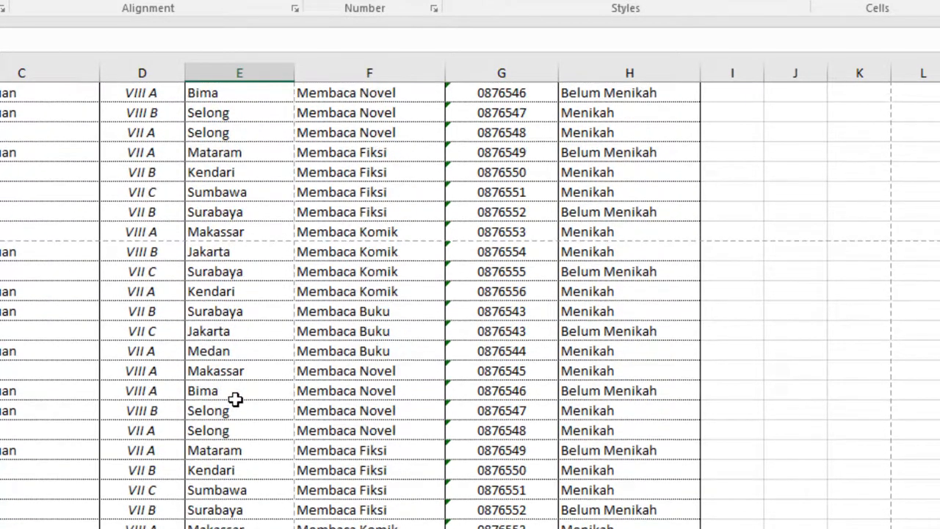
scroll(230, 398, "down", 12)
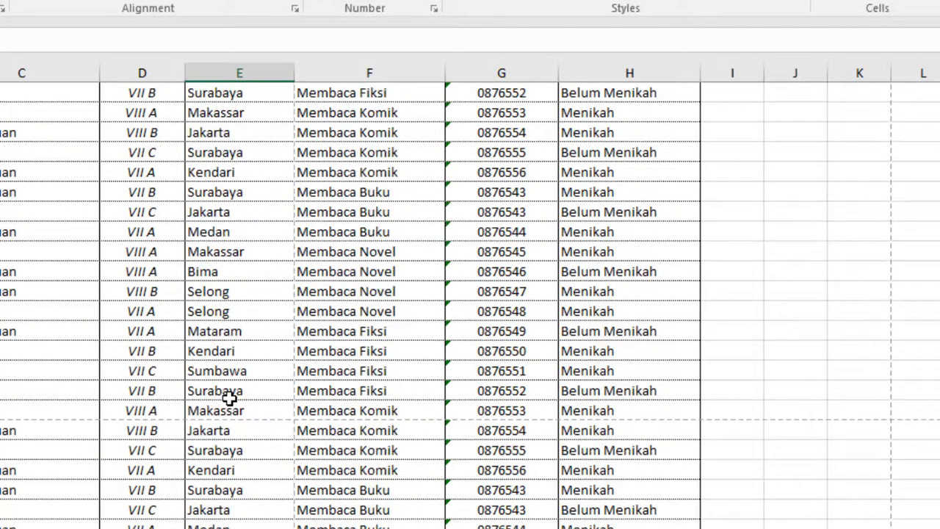
scroll(226, 397, "up", 15)
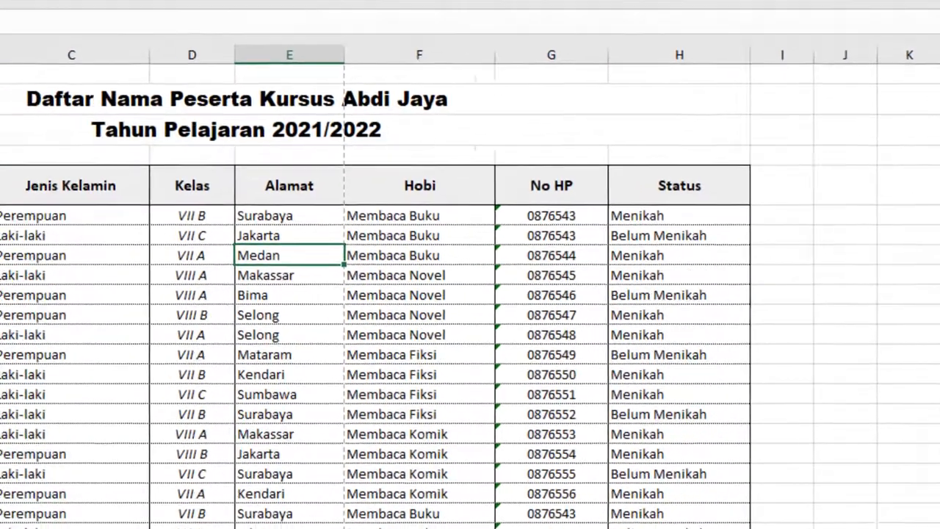
key("ctrl+p")
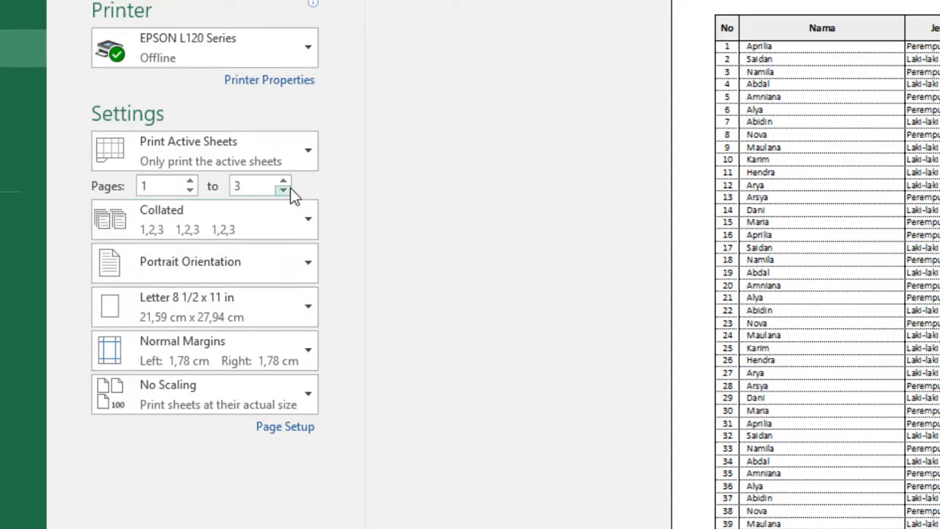
scroll(504, 366, "down", 3)
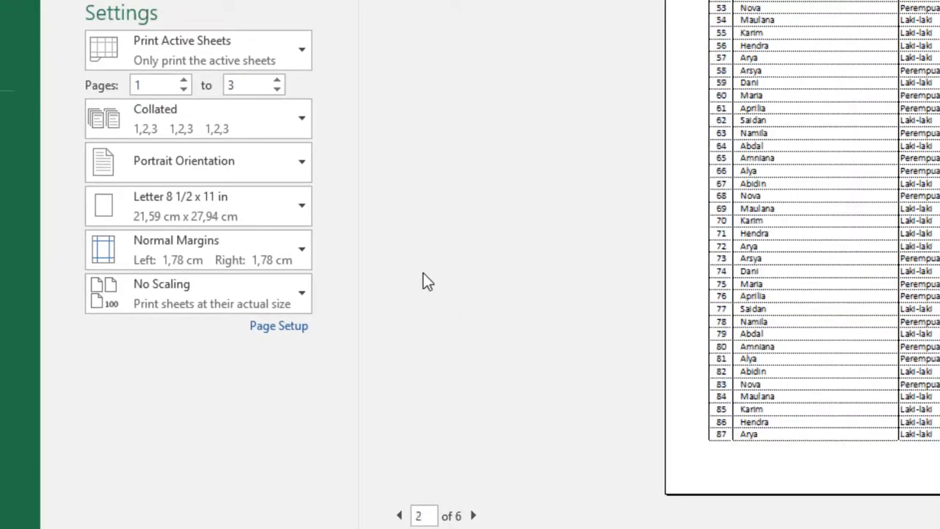
scroll(423, 274, "up", 3)
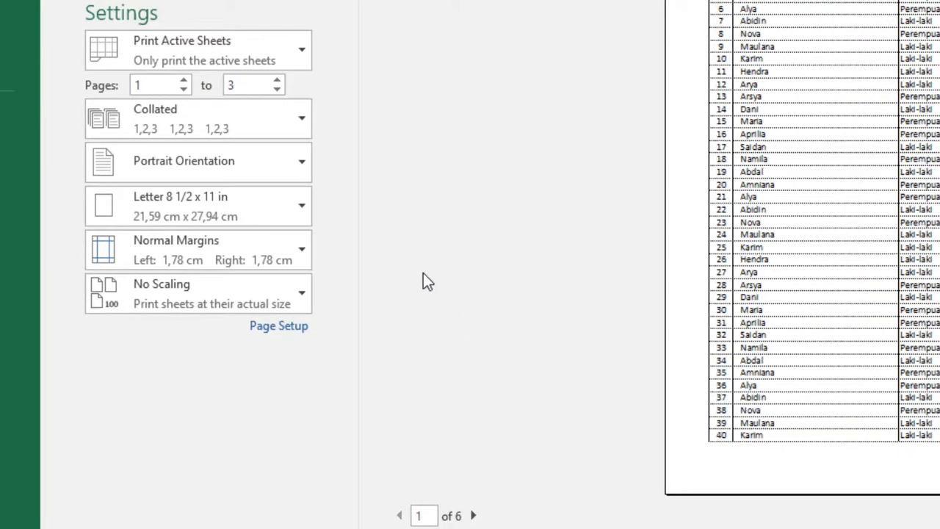
- Set the print scaling to Fit Sheet on One Page and inspect the whole participant table in the enlarged preview
left_click(260, 297)
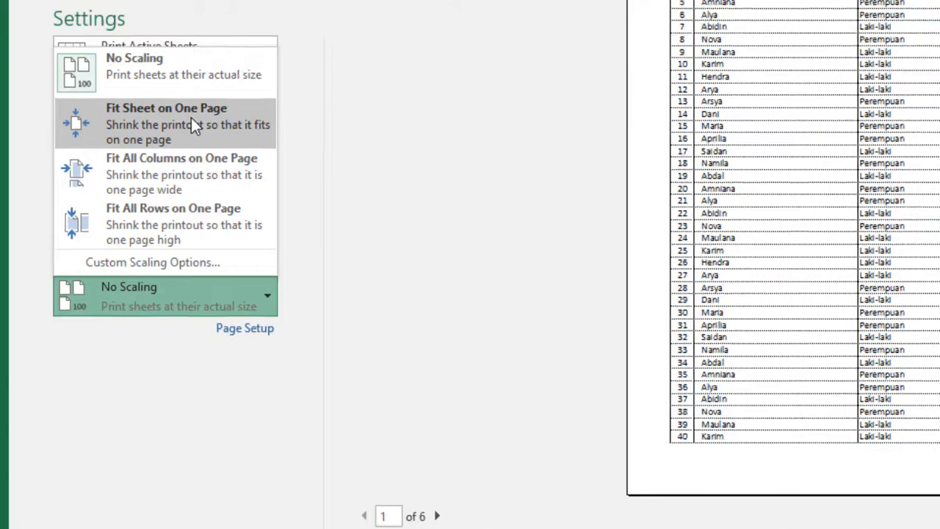
left_click(221, 118)
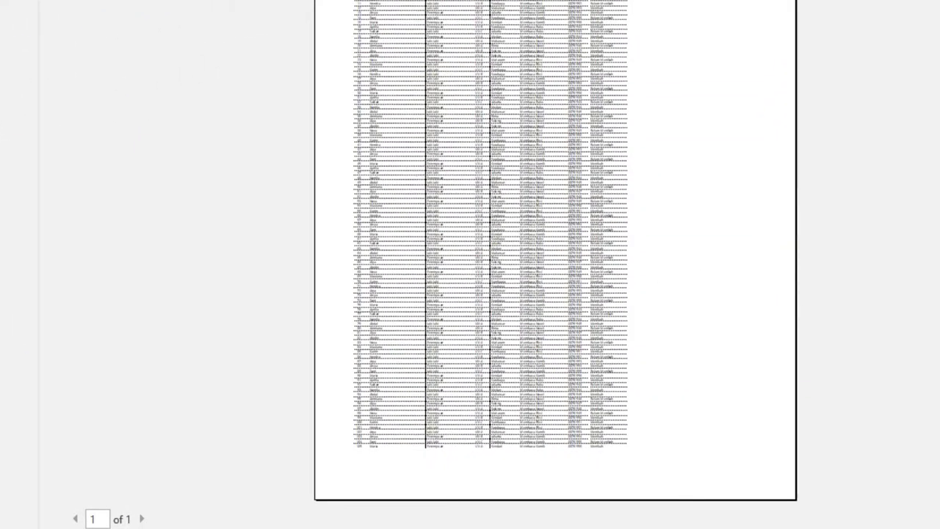
left_click(550, 110)
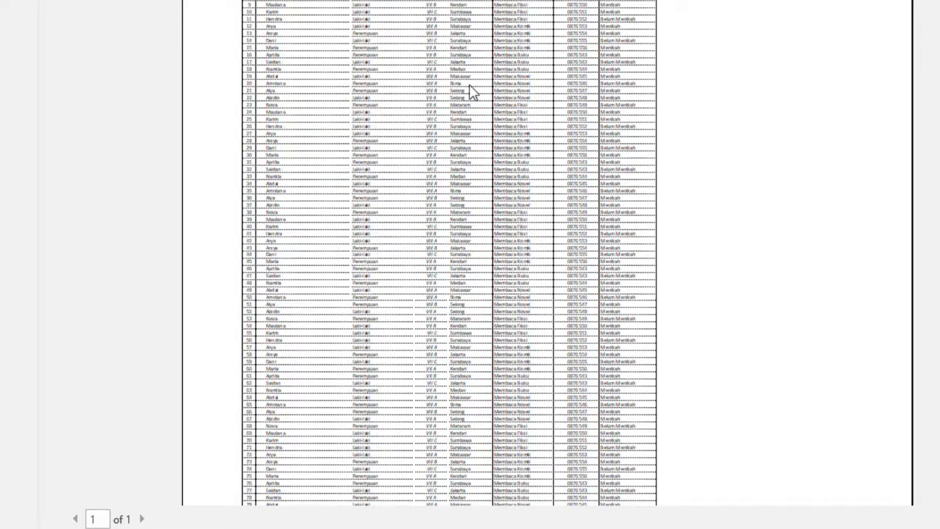
scroll(469, 90, "down", 3)
scroll(468, 90, "up", 3)
scroll(465, 84, "down", 3)
scroll(464, 83, "down", 2)
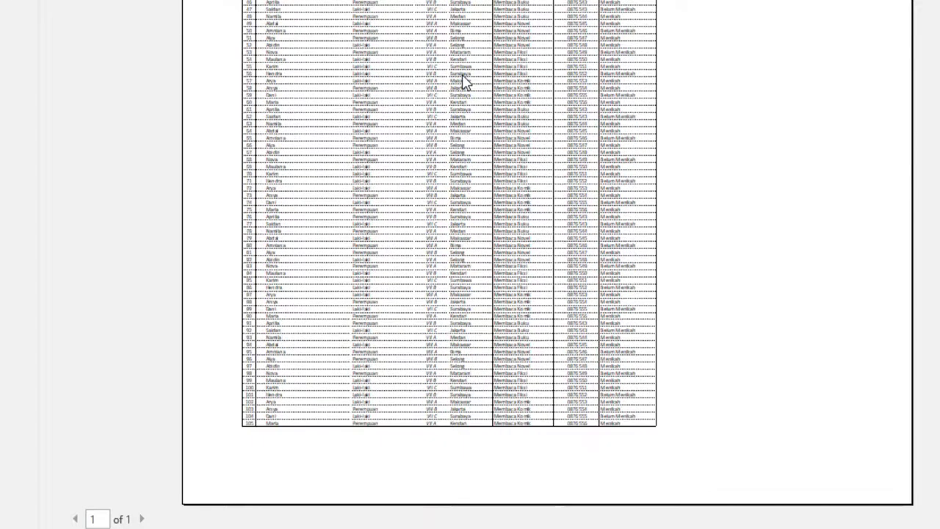
scroll(455, 102, "up", 5)
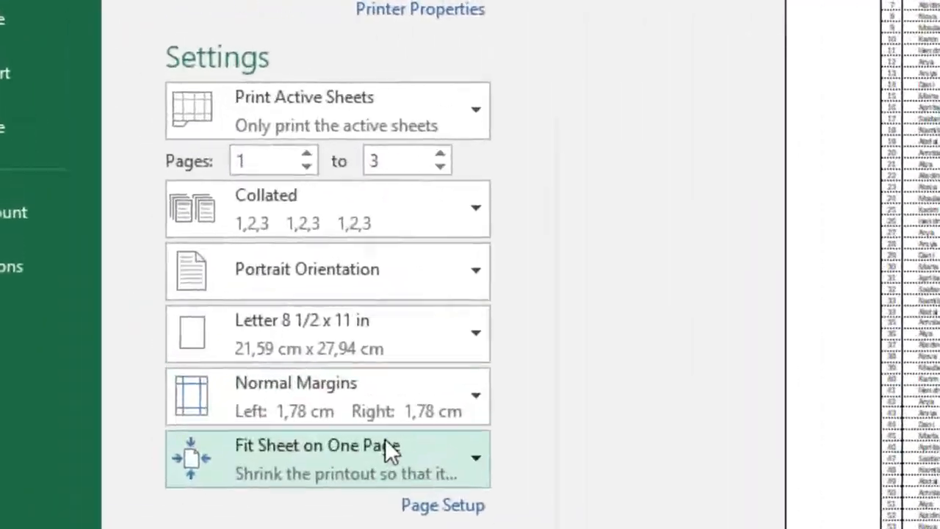
- Set the print scaling to Fit All Columns on One Page and check both pages of the preview
left_click(388, 448)
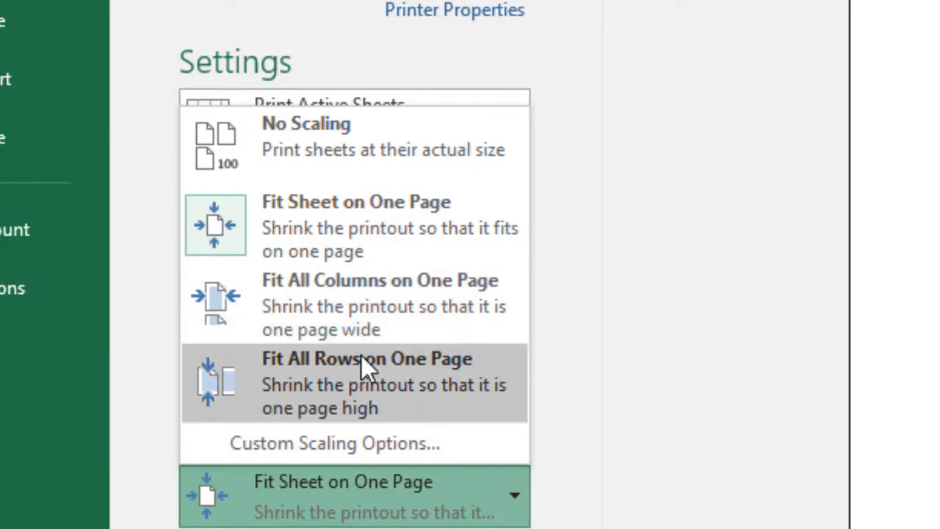
left_click(351, 319)
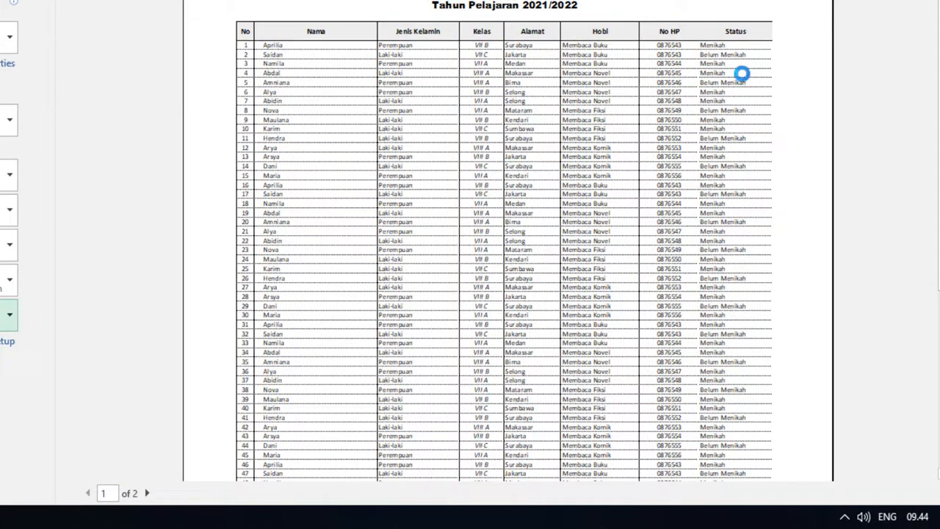
scroll(741, 112, "down", 6)
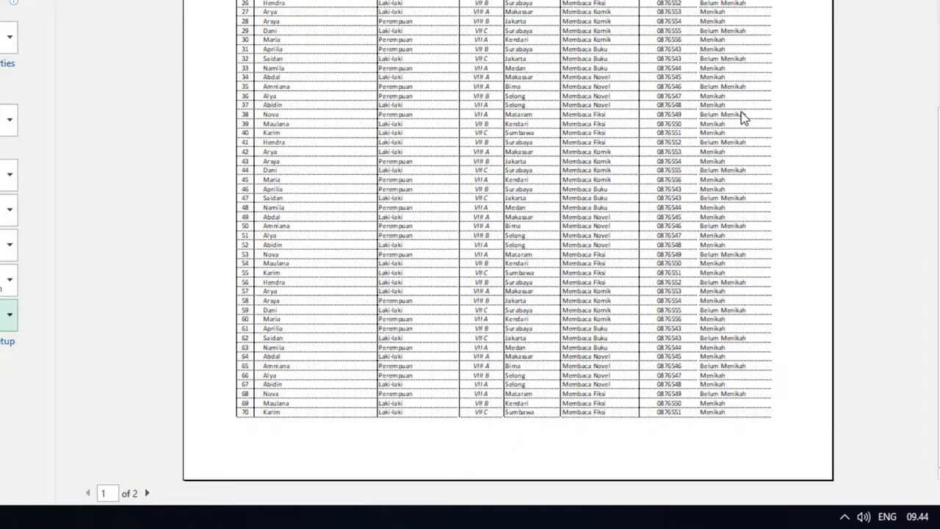
left_click(146, 494)
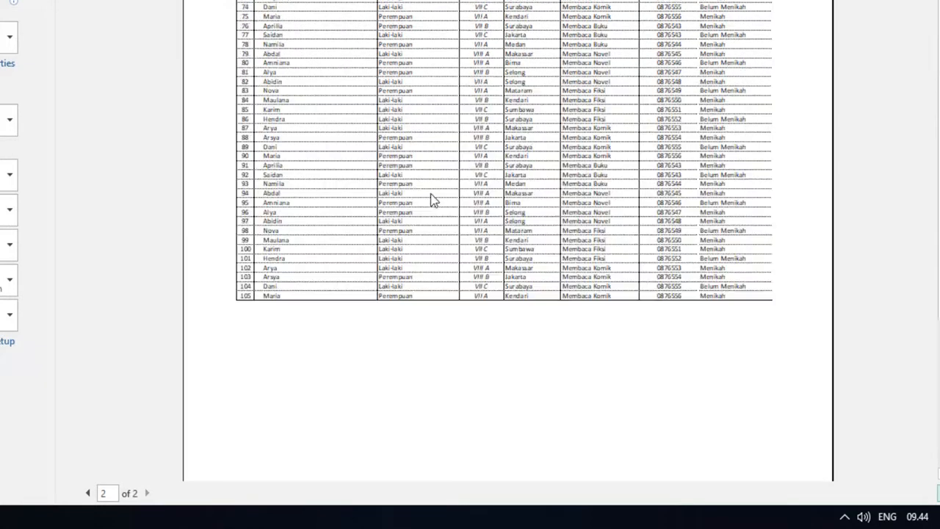
left_click(88, 492)
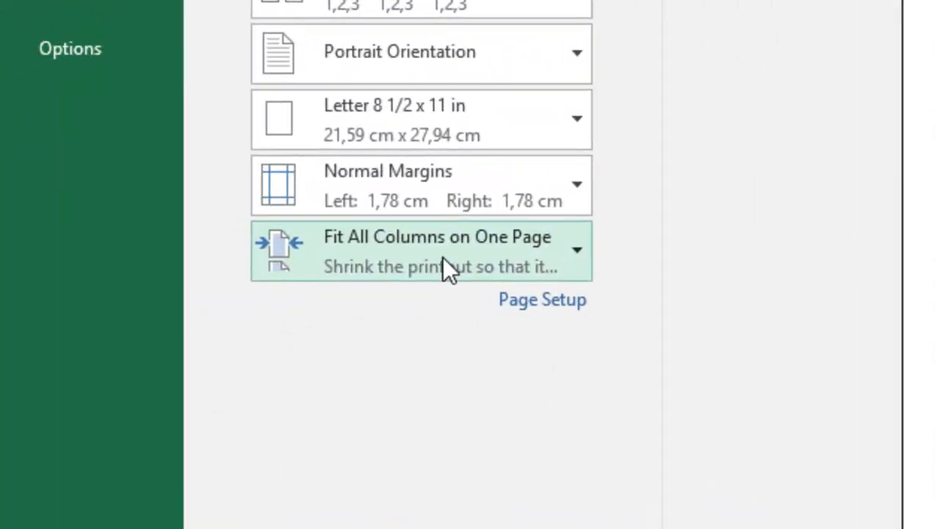
- Set the print scaling to Fit All Rows on One Page and inspect the preview down to the last table row
left_click(442, 257)
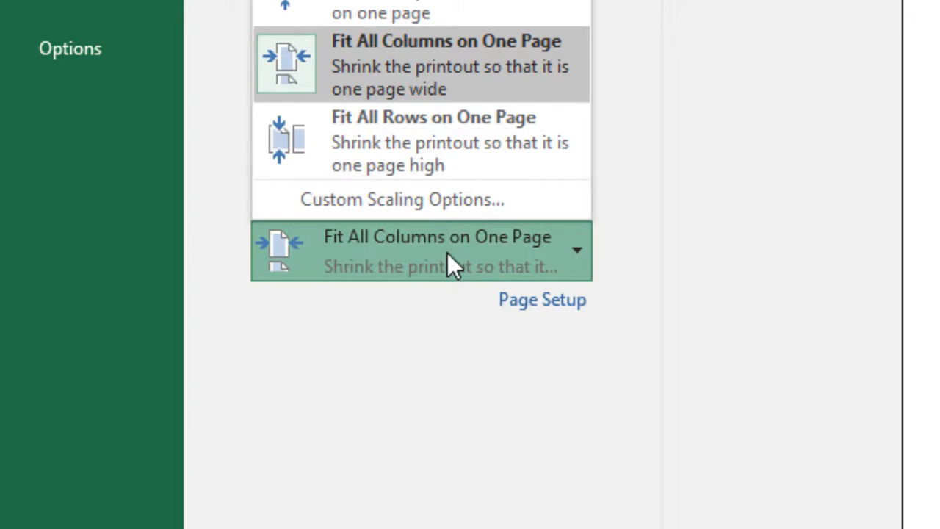
left_click(447, 254)
left_click(448, 257)
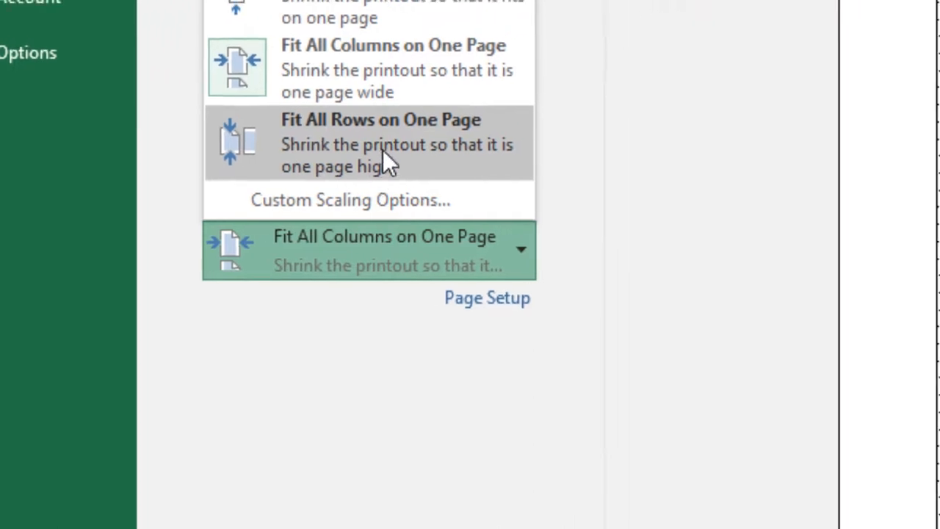
left_click(432, 160)
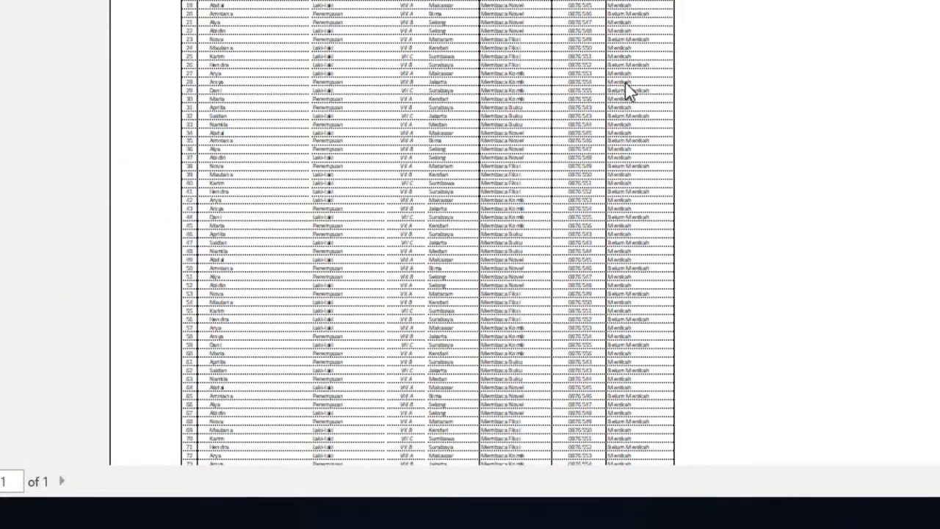
scroll(628, 88, "down", 3)
scroll(629, 92, "down", 2)
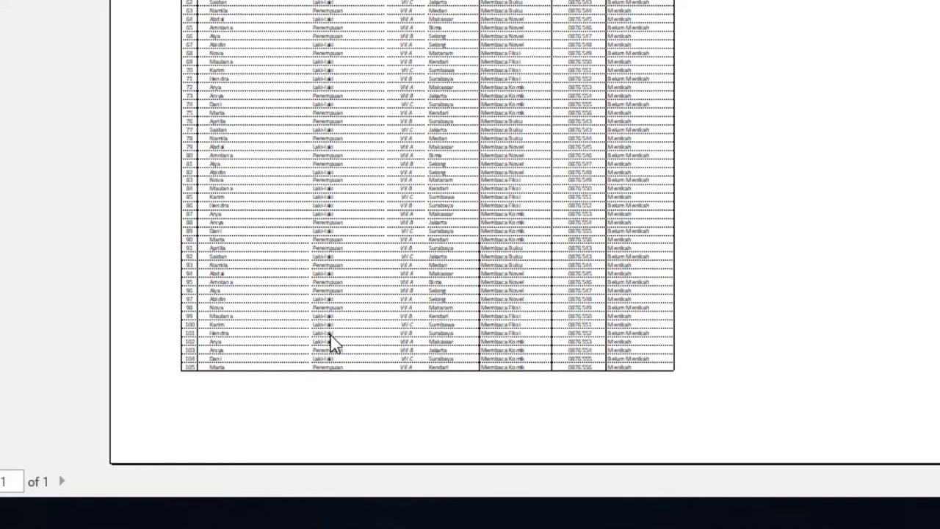
scroll(328, 332, "up", 5)
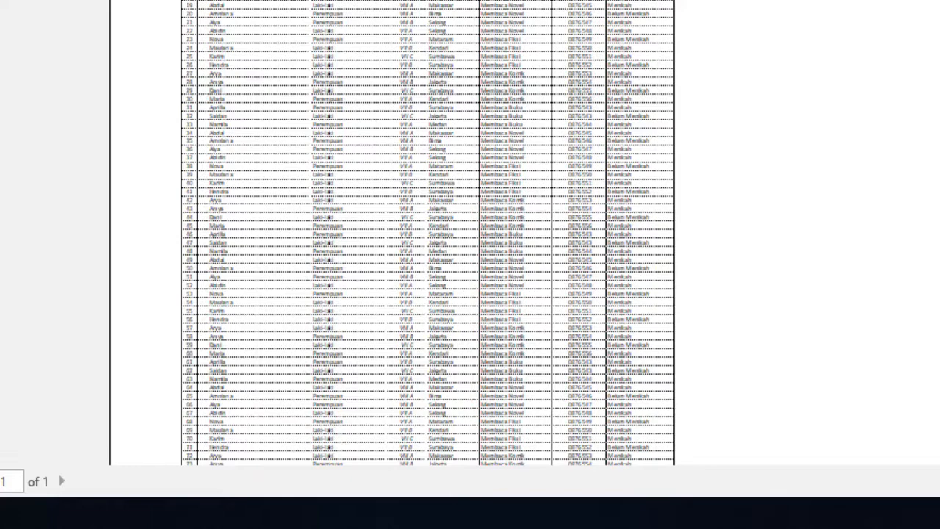
scroll(428, 233, "down", 3)
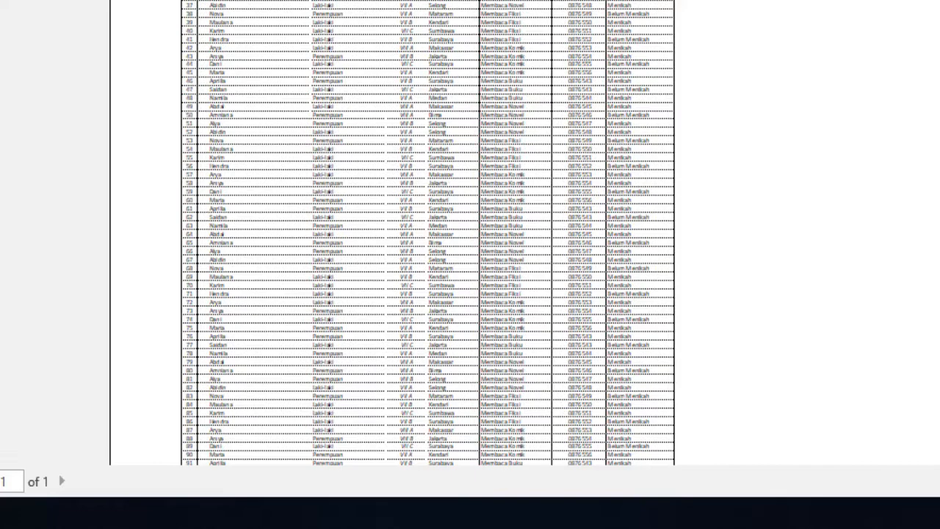
scroll(427, 233, "up", 3)
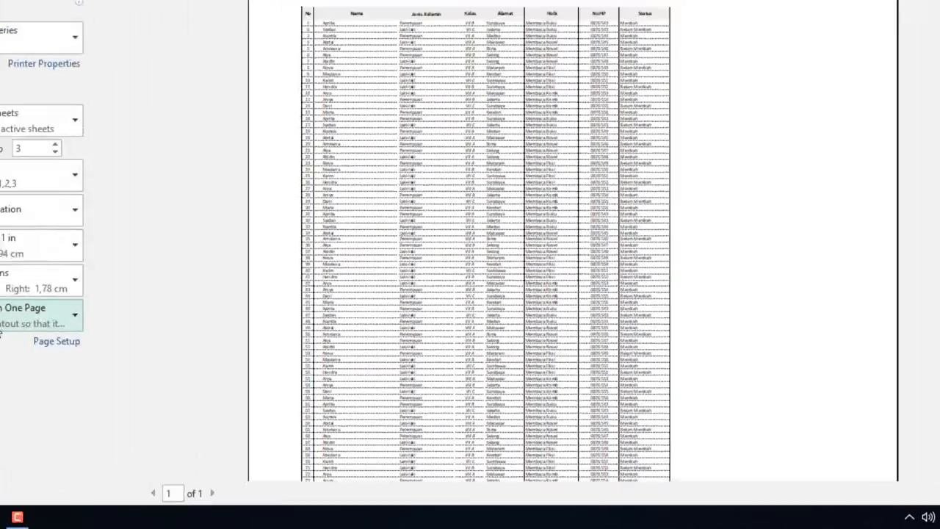
- Restore the print scaling to No Scaling, and send the participant list to the EPSON L120 Series printer, cancelling the job
left_click(168, 373)
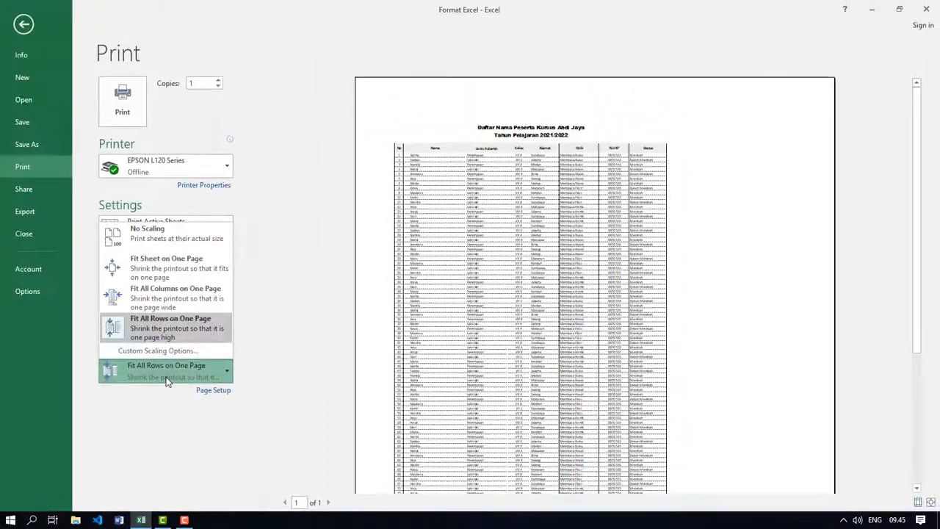
left_click(181, 241)
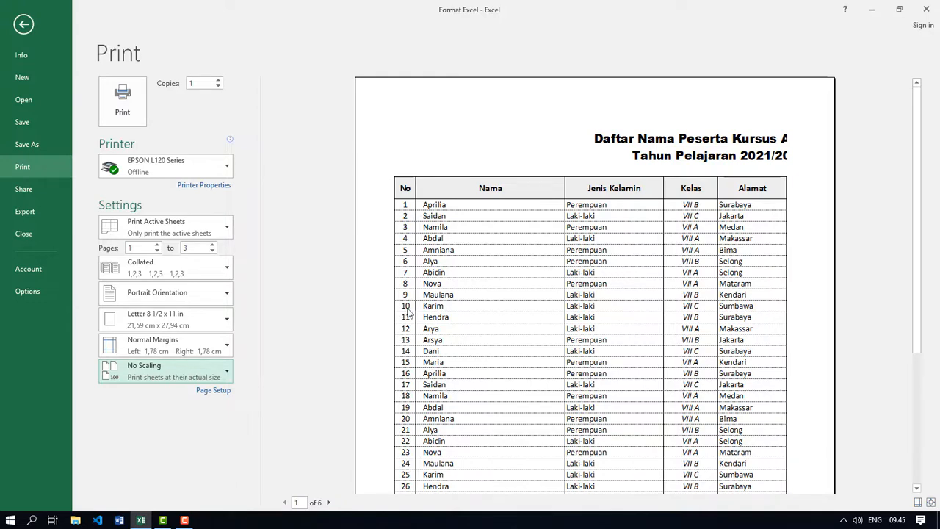
left_click(122, 98)
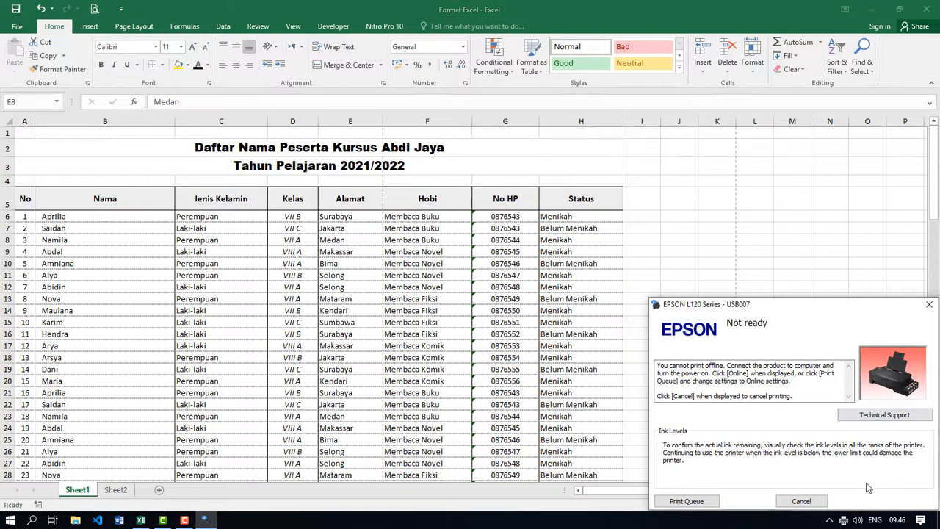
left_click(813, 502)
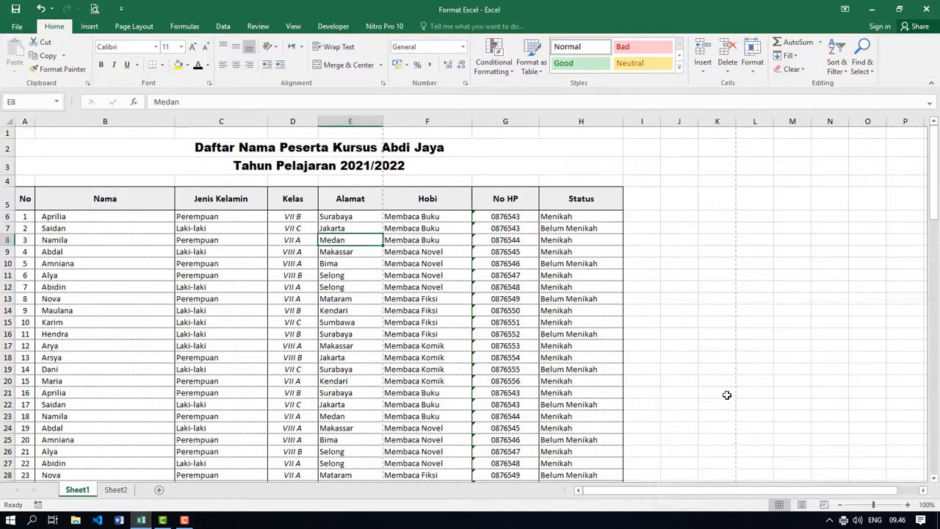
scroll(434, 210, "down", 1)
scroll(434, 210, "down", 3)
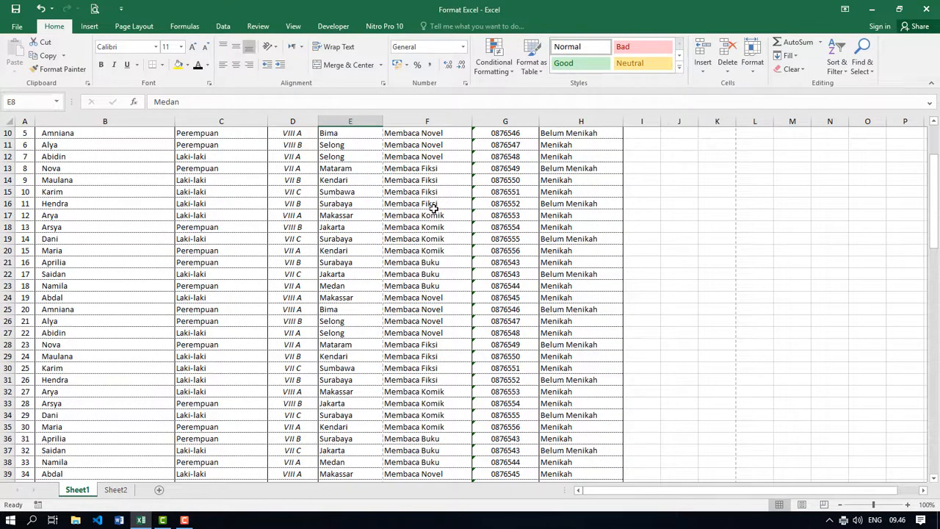
scroll(438, 222, "up", 3)
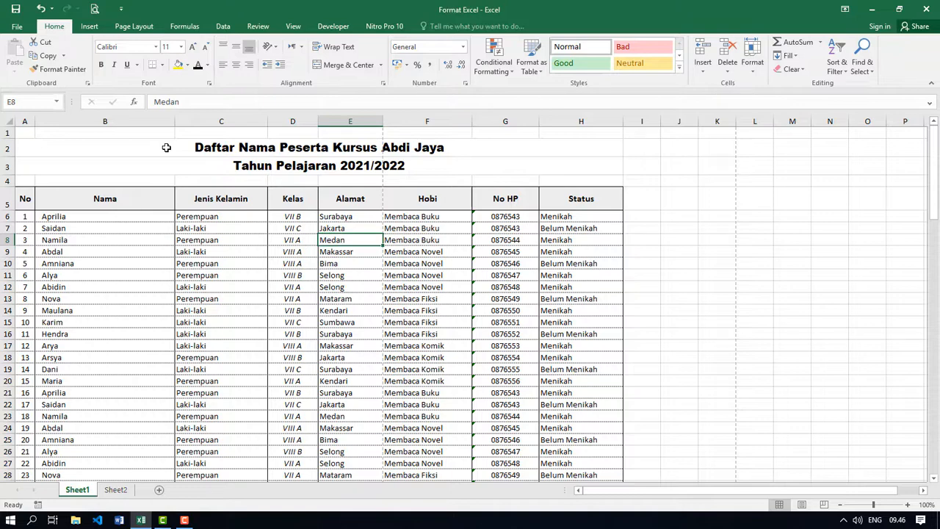
left_click(258, 307)
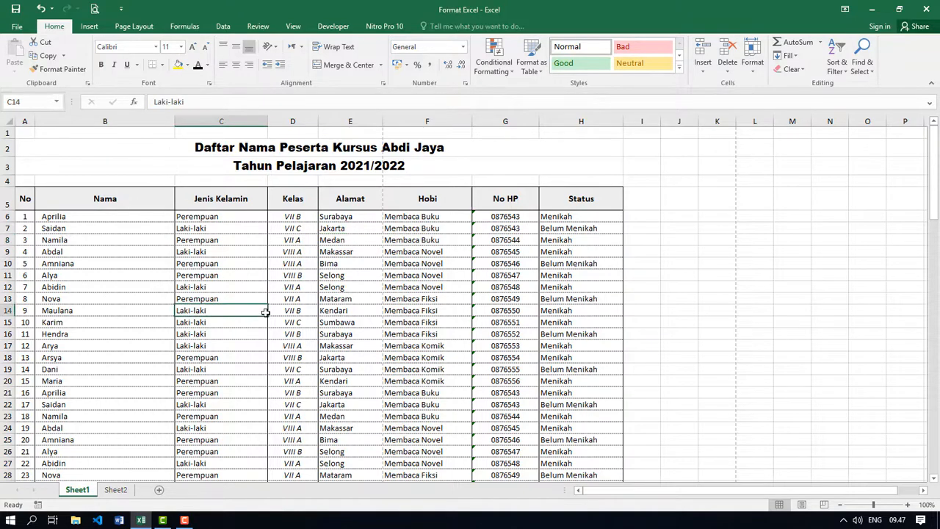